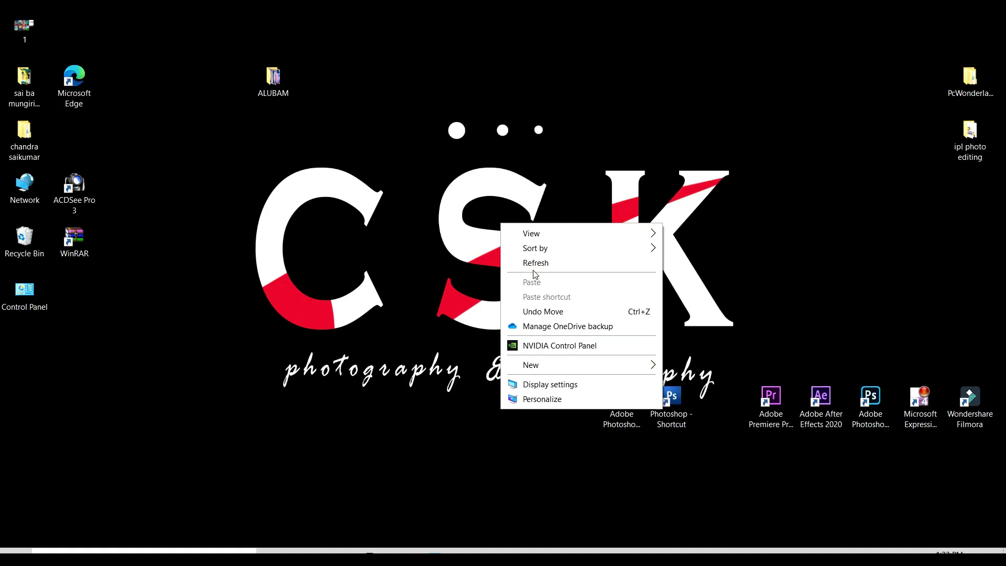
Step: Refresh the Windows desktop twice from its right-click menu
left_click(533, 262)
right_click(501, 224)
left_click(534, 263)
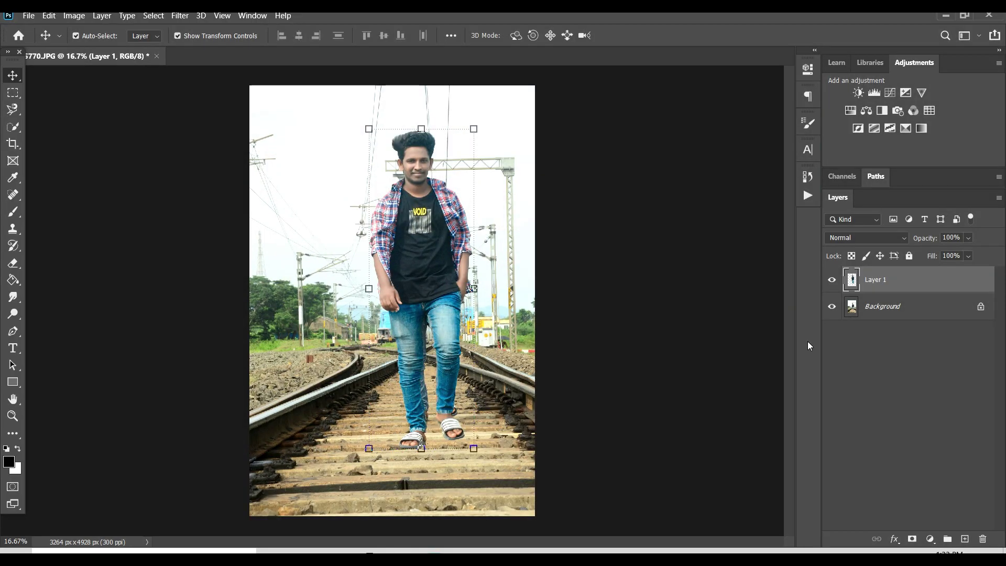
Step: Hide the railway Background layer so only the cut-out man shows
left_click(826, 311)
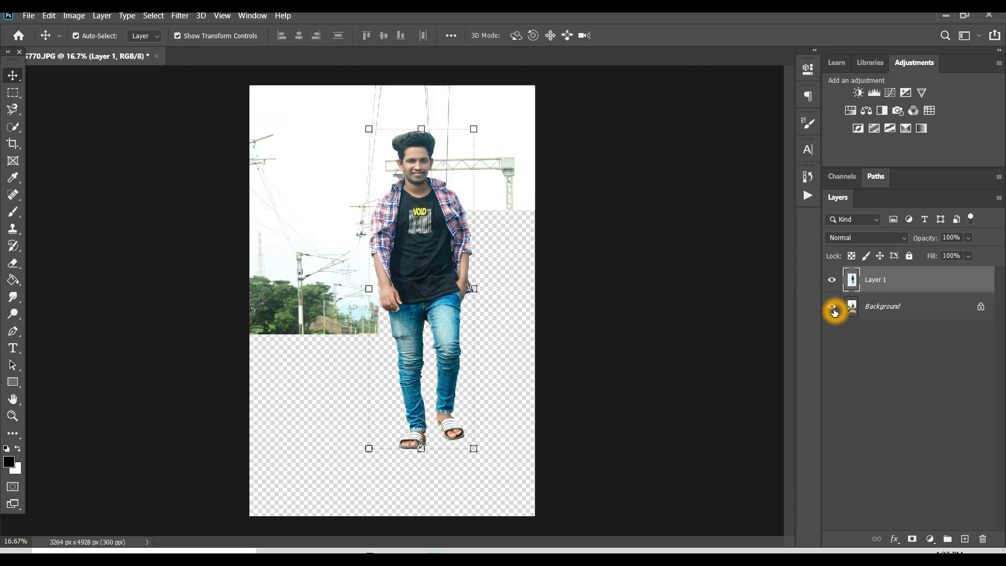
left_click(834, 312)
left_click(834, 312)
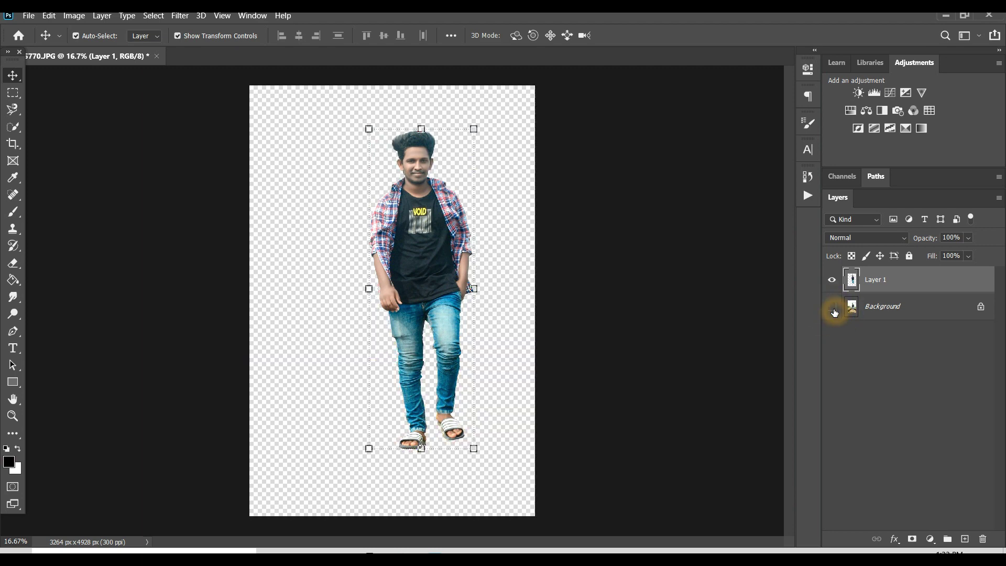
left_click(833, 312)
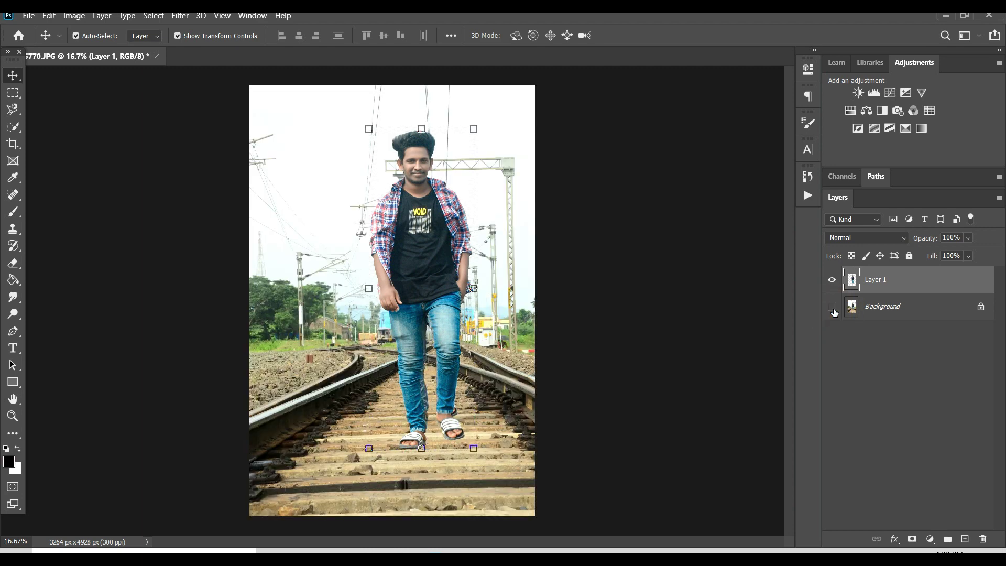
left_click(834, 311)
Step: Move the cut-out man left and down and scale him to about 96.7%
left_click_drag(442, 276, 360, 318)
left_click(450, 315)
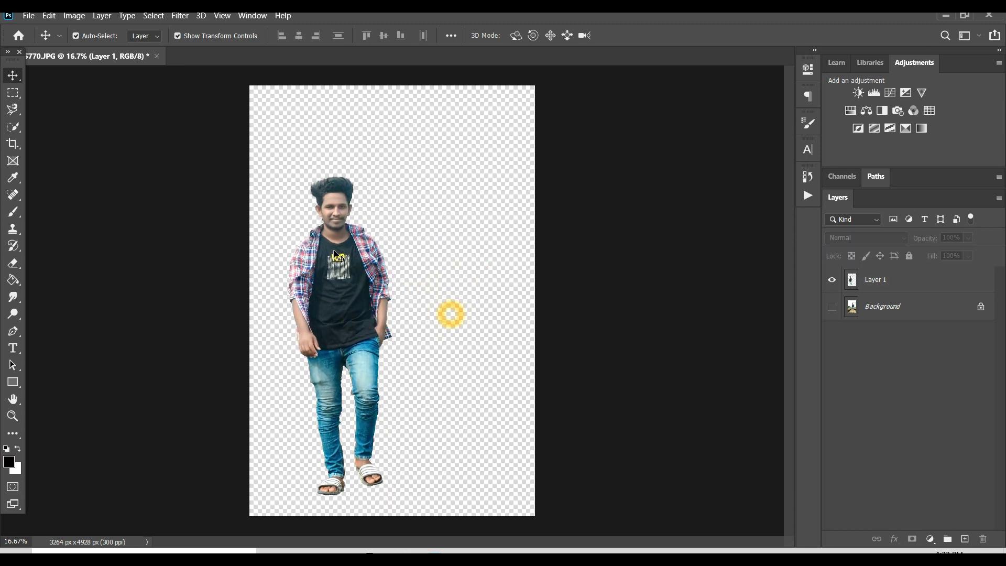
left_click(335, 255)
left_click_drag(339, 124, 341, 112)
left_click_drag(330, 230, 324, 275)
left_click(649, 35)
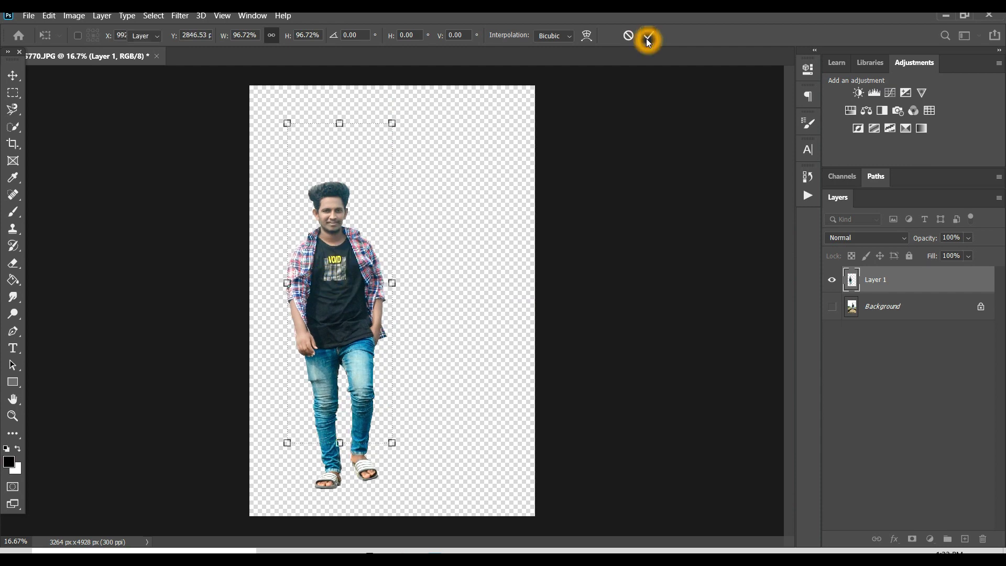
left_click(28, 16)
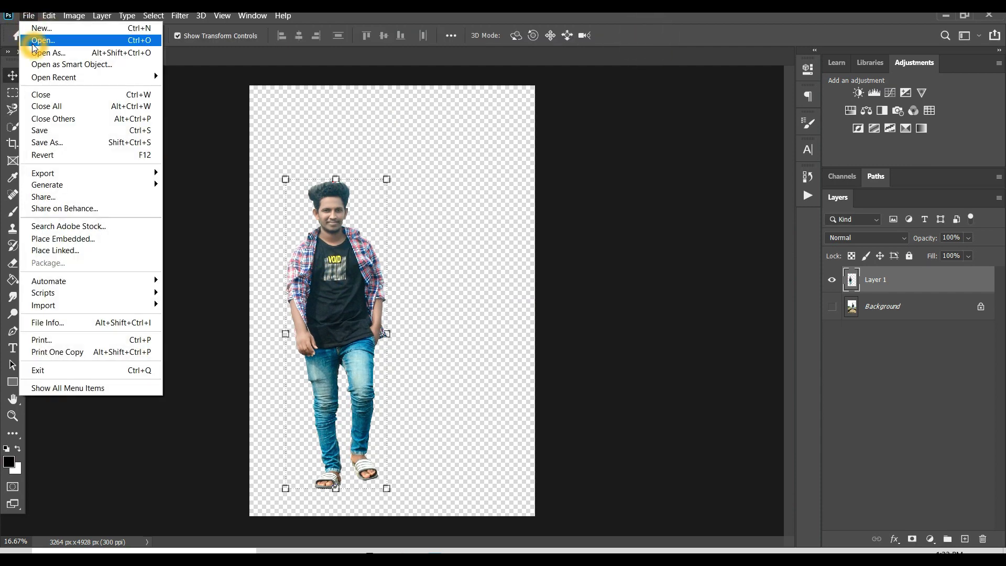
Step: Browse the Open dialog to DATA (D:) > EDITING > BACKGROUND > new background > FastSave
left_click(42, 38)
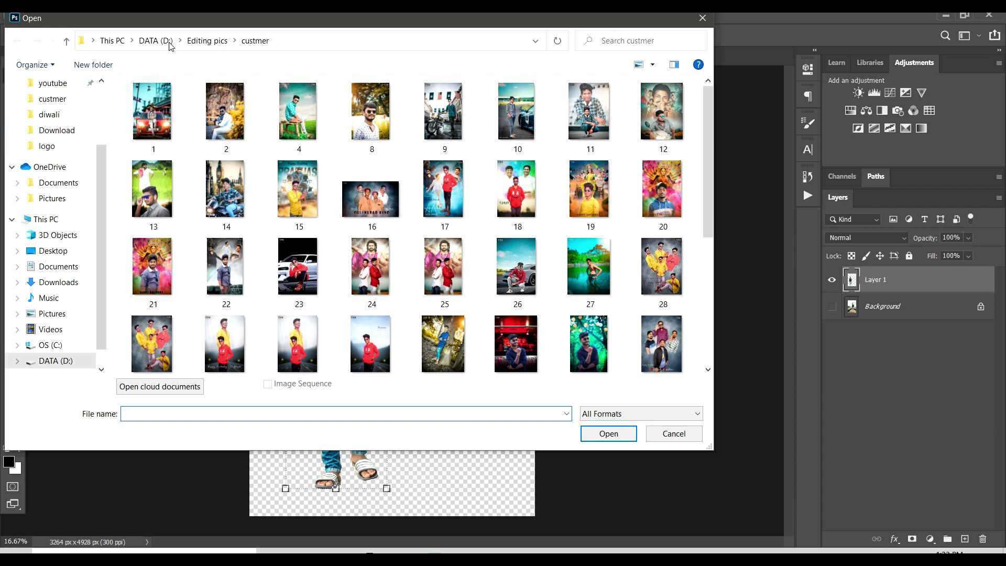
left_click(207, 41)
left_click(53, 131)
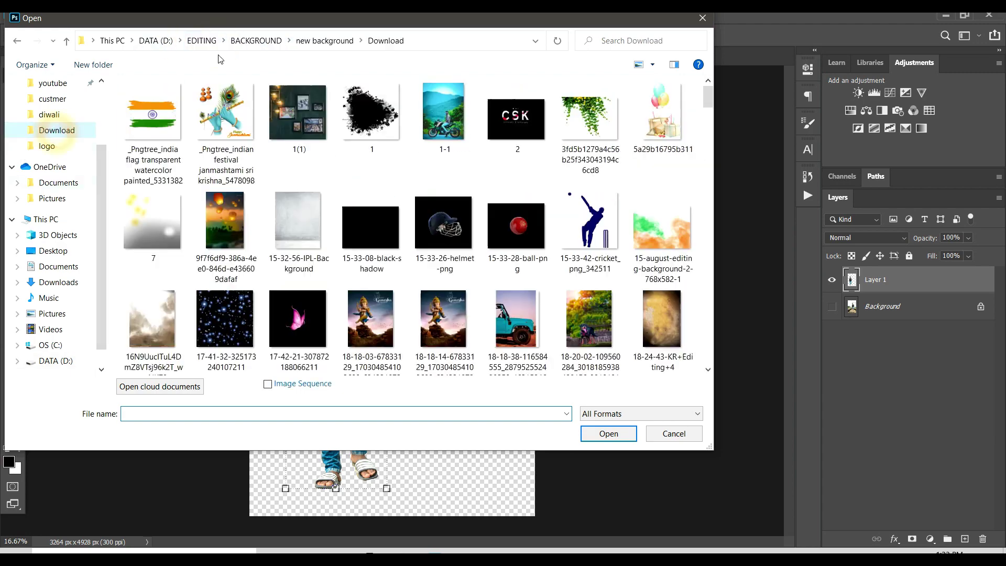
left_click(252, 41)
double_click(302, 128)
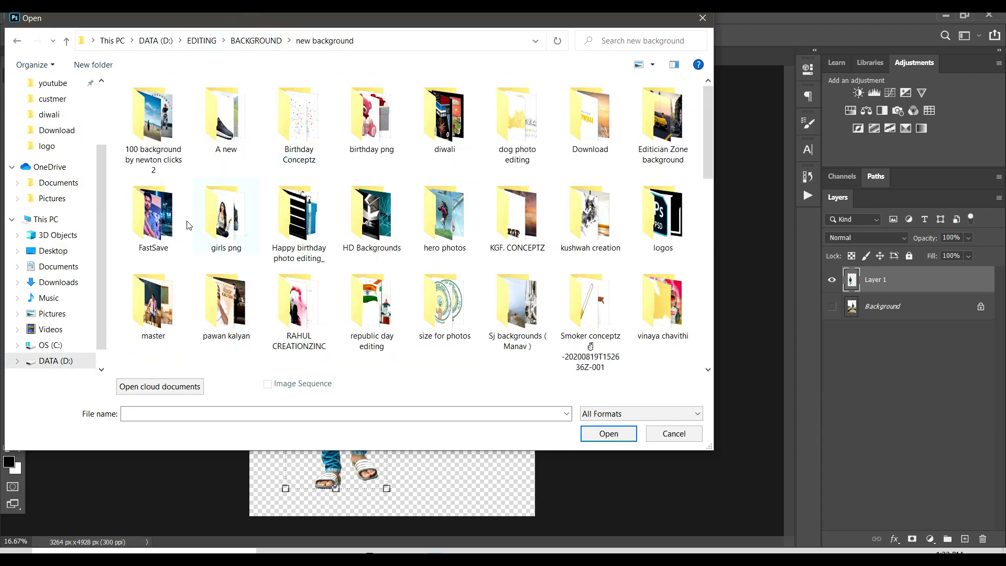
double_click(165, 246)
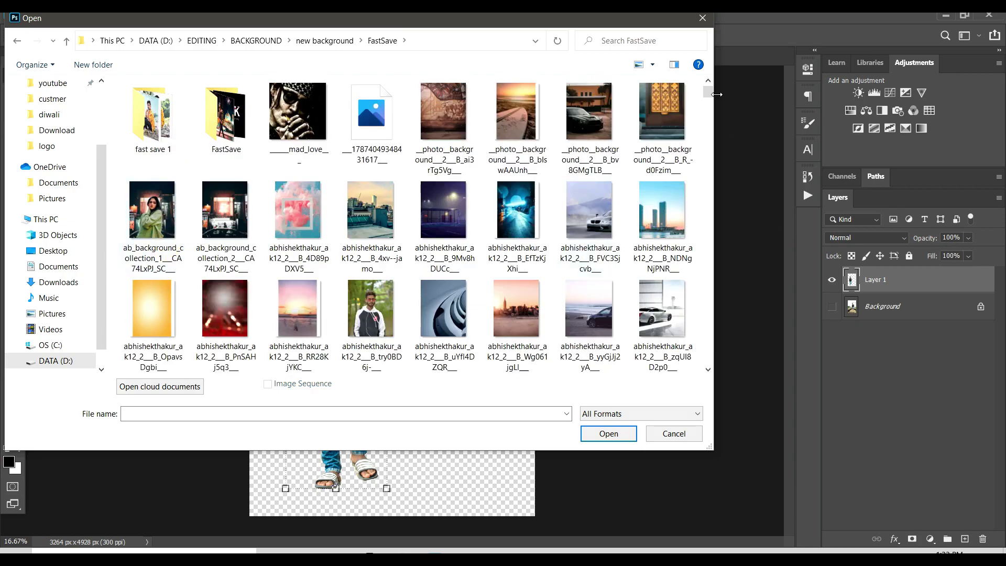
Step: Look through the FastSave images and select the grey BMW street photo
left_click_drag(710, 94, 711, 256)
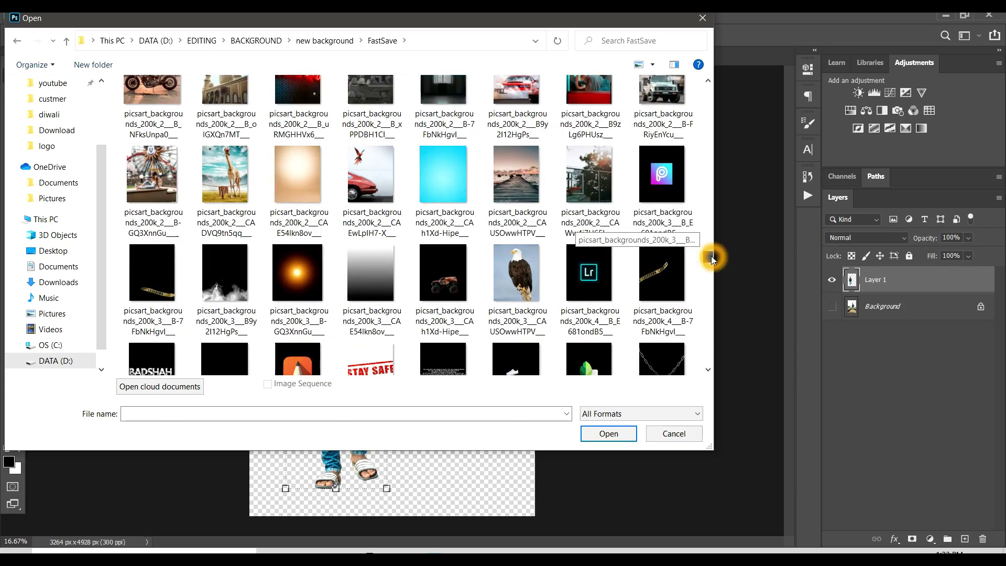
scroll(712, 256, "up", 5)
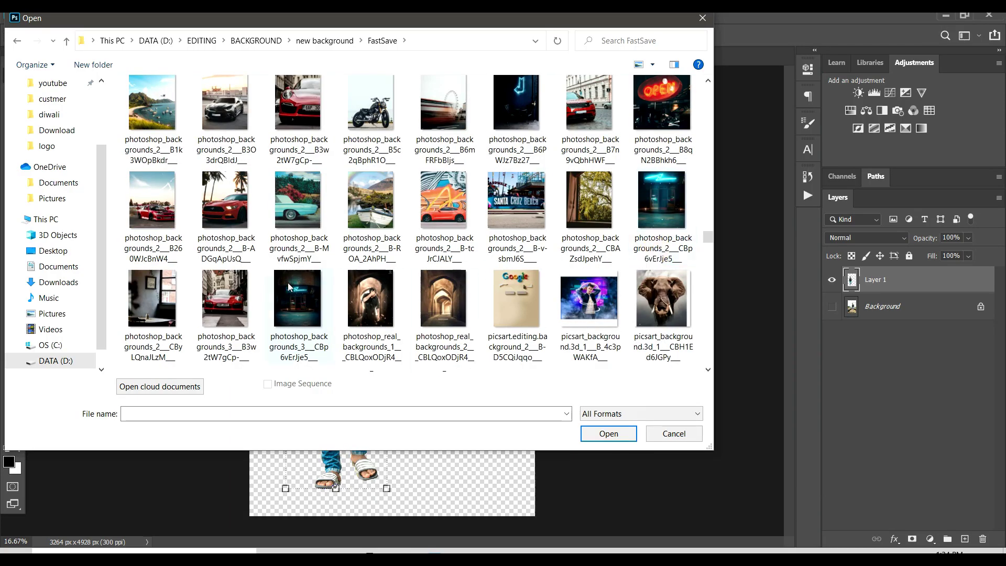
scroll(288, 282, "down", 4)
scroll(290, 286, "down", 2)
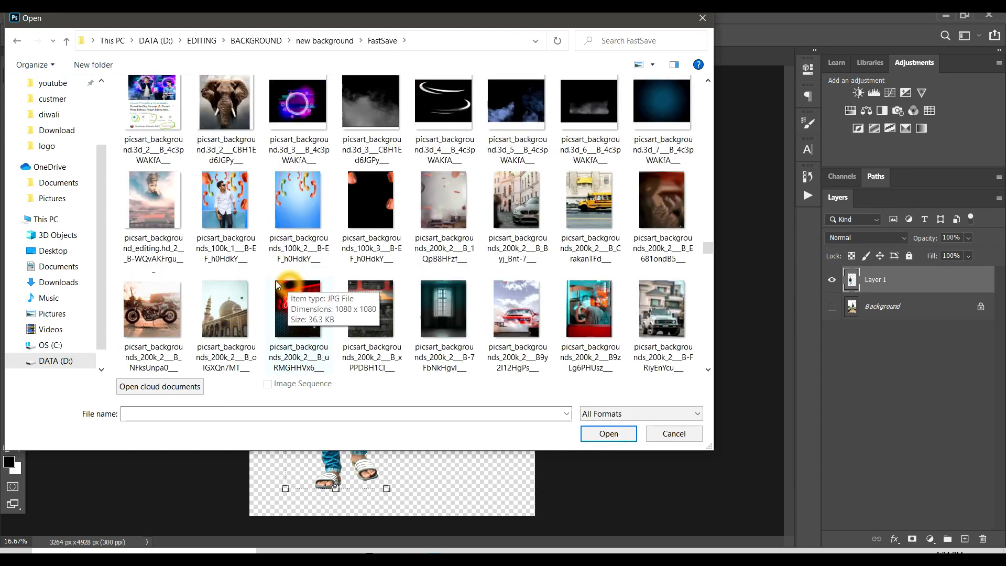
left_click(535, 211)
Step: Copy the BMW street photo into the man's document as a layer beneath him
double_click(536, 210)
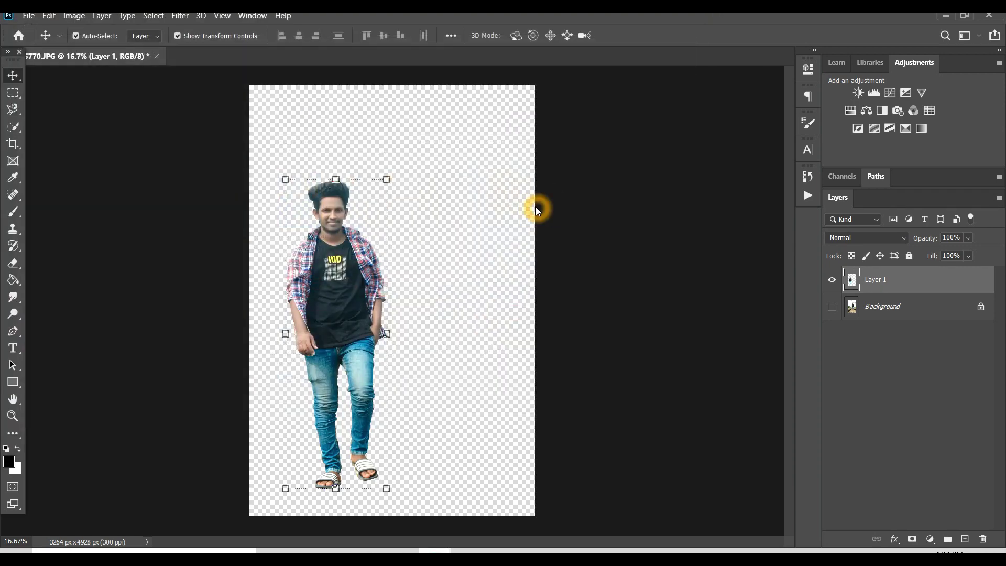
left_click(125, 62)
mouse_move(234, 56)
left_mouse_down()
mouse_move(523, 147)
mouse_move(399, 209)
left_mouse_up()
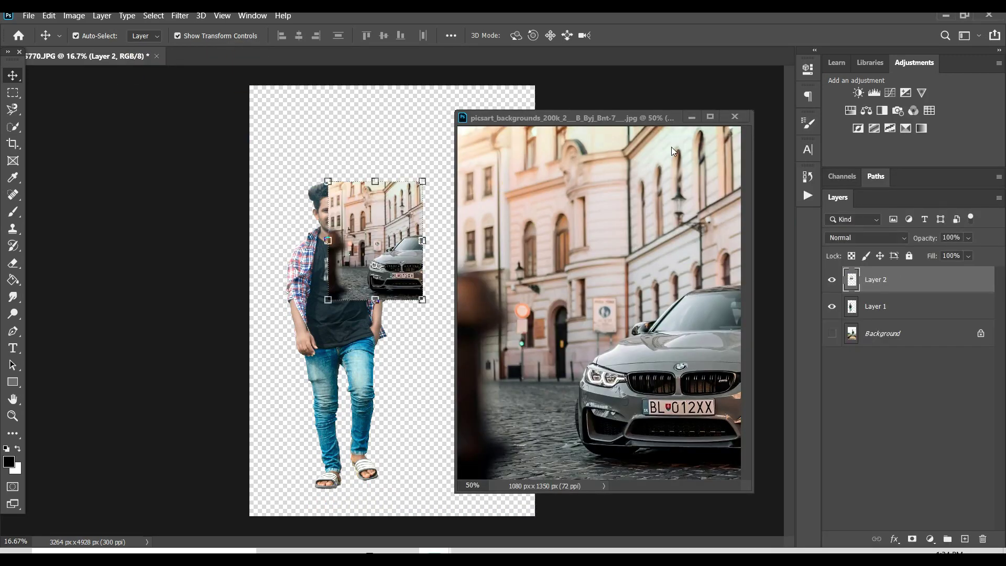
left_click(742, 118)
left_click_drag(931, 287, 930, 316)
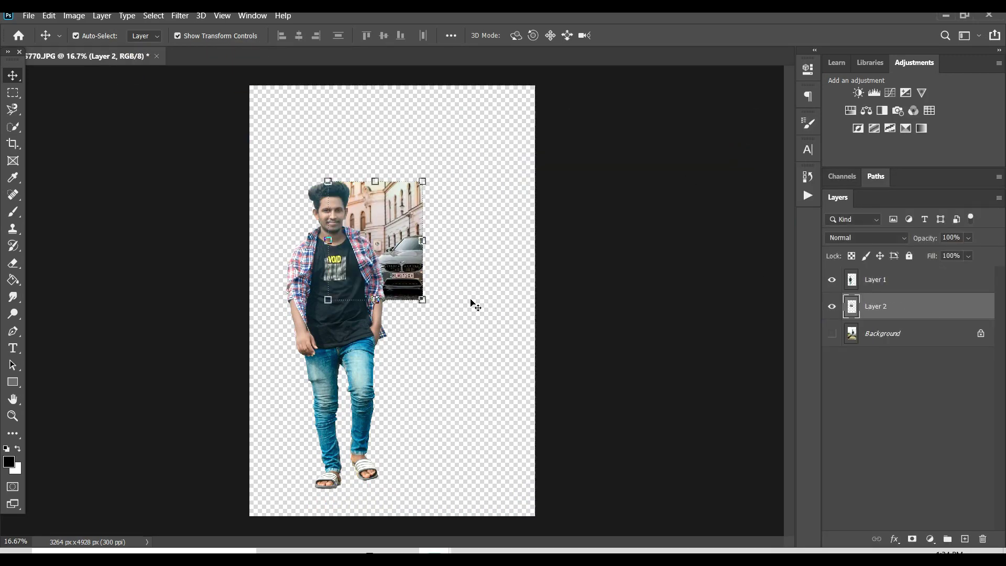
Step: Scale the car photo to 365% and position it to fill the canvas
left_click_drag(420, 301, 551, 463)
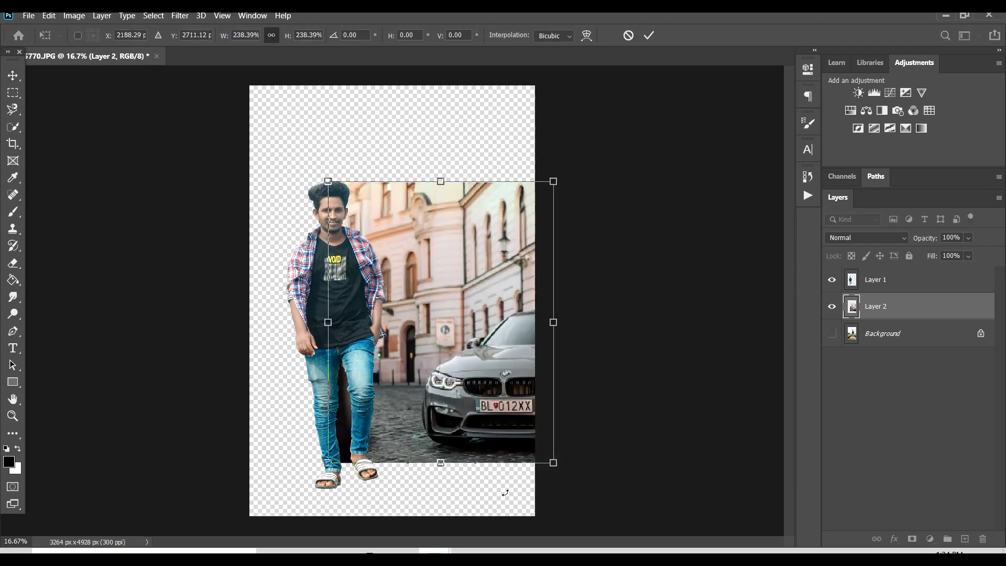
left_click_drag(494, 433, 452, 486)
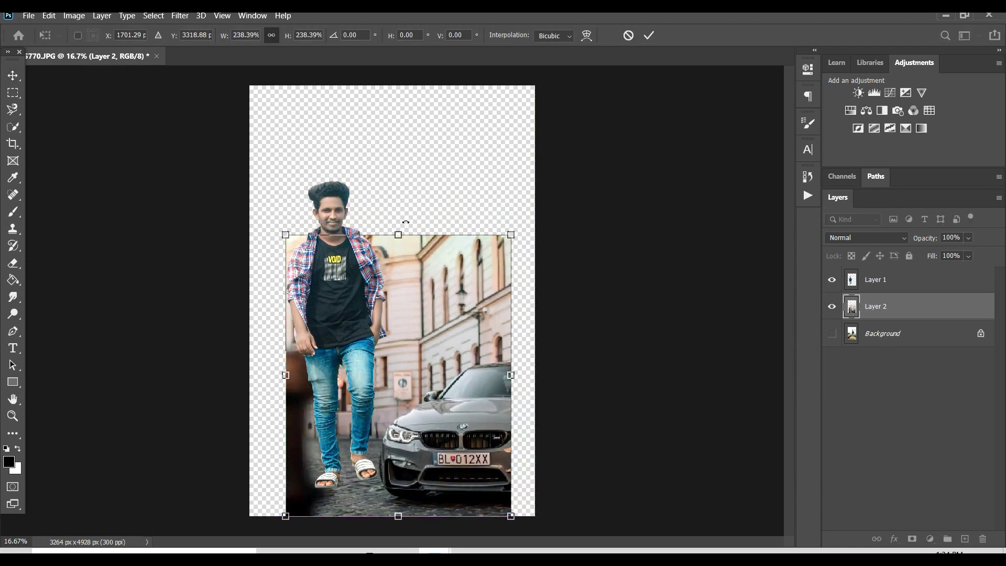
left_click_drag(400, 234, 402, 84)
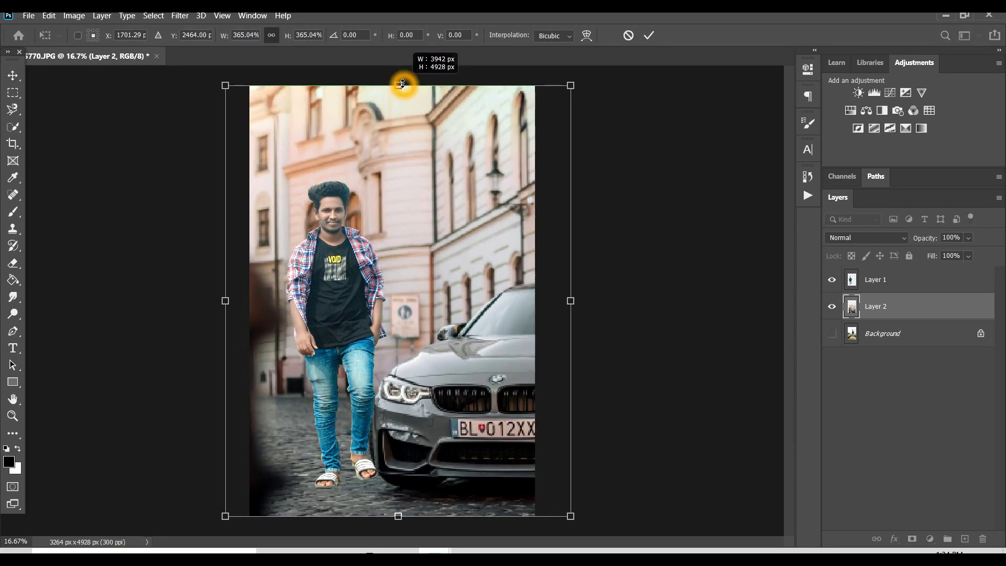
left_click_drag(423, 257, 447, 258)
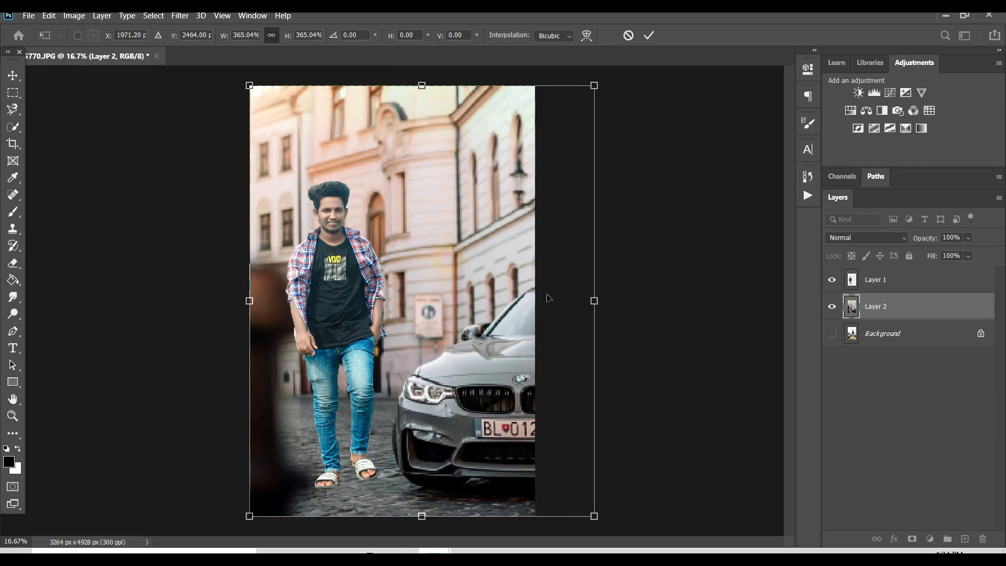
left_click_drag(589, 306, 551, 306)
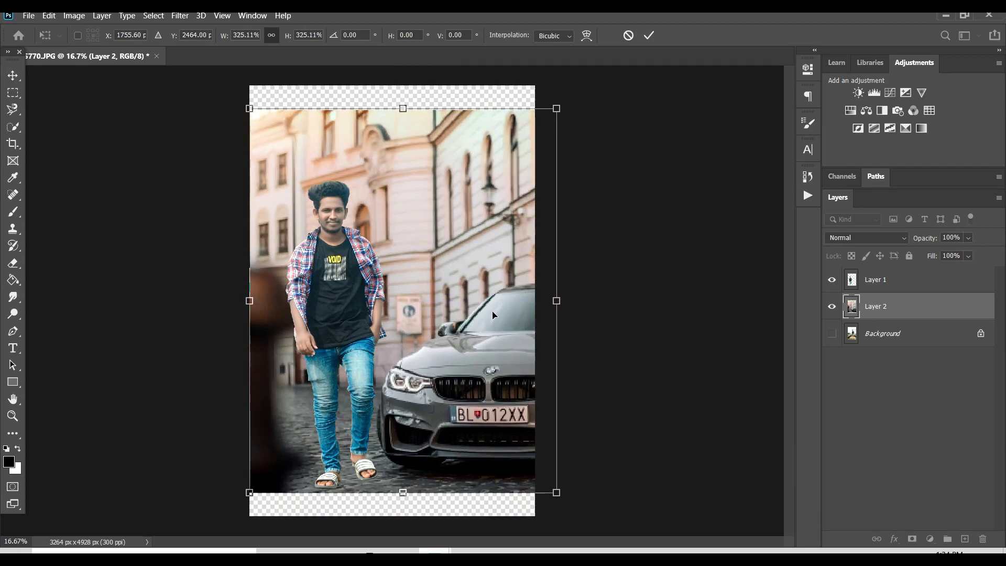
mouse_move(492, 314)
left_mouse_down()
mouse_move(475, 338)
mouse_move(495, 334)
left_mouse_up()
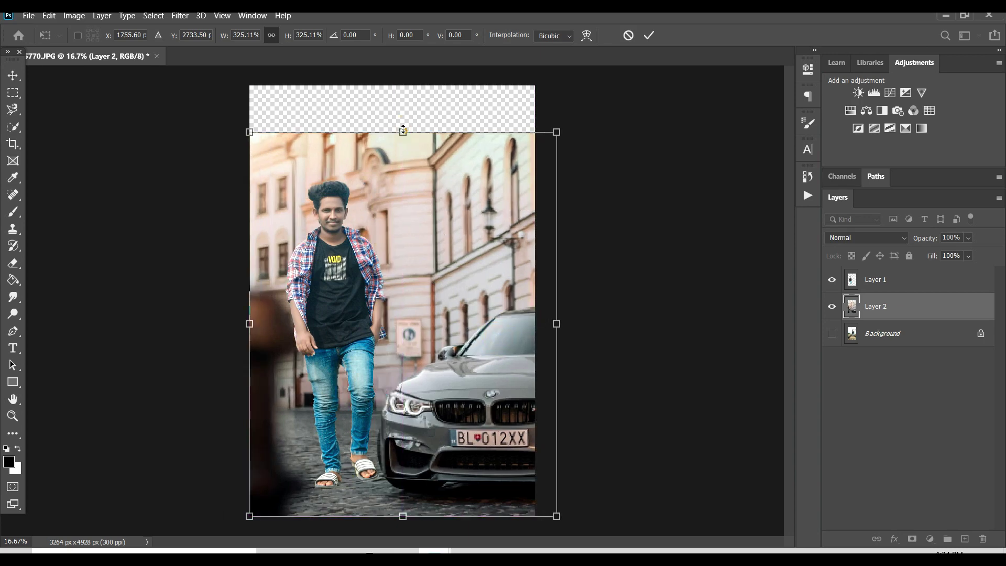
left_click_drag(402, 131, 408, 83)
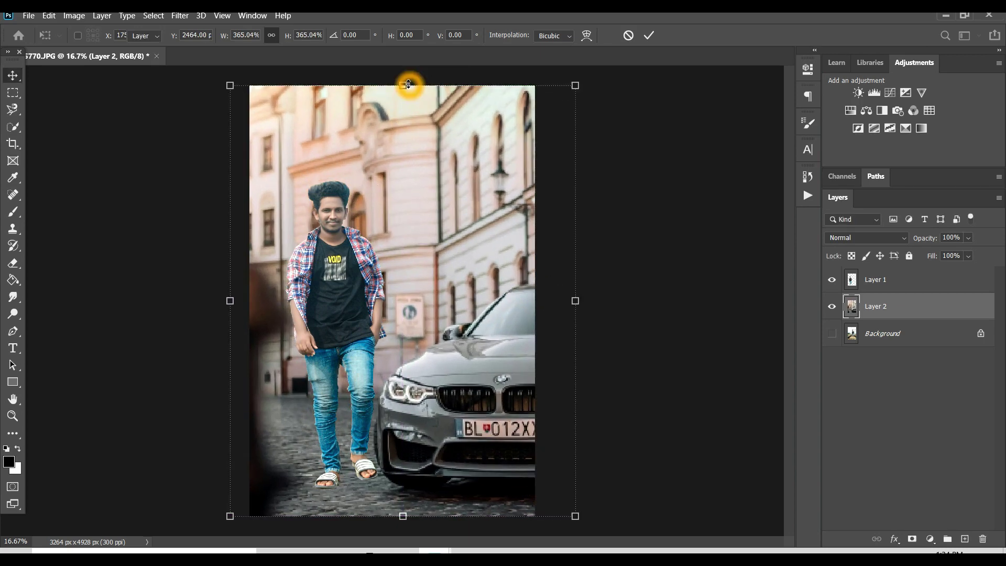
key("Return")
Step: Move the man onto the street beside the car, enlarging him slightly
left_click(339, 311)
mouse_move(340, 317)
left_mouse_down()
mouse_move(354, 313)
mouse_move(353, 299)
left_mouse_up()
left_click(345, 183)
left_click_drag(344, 181, 344, 175)
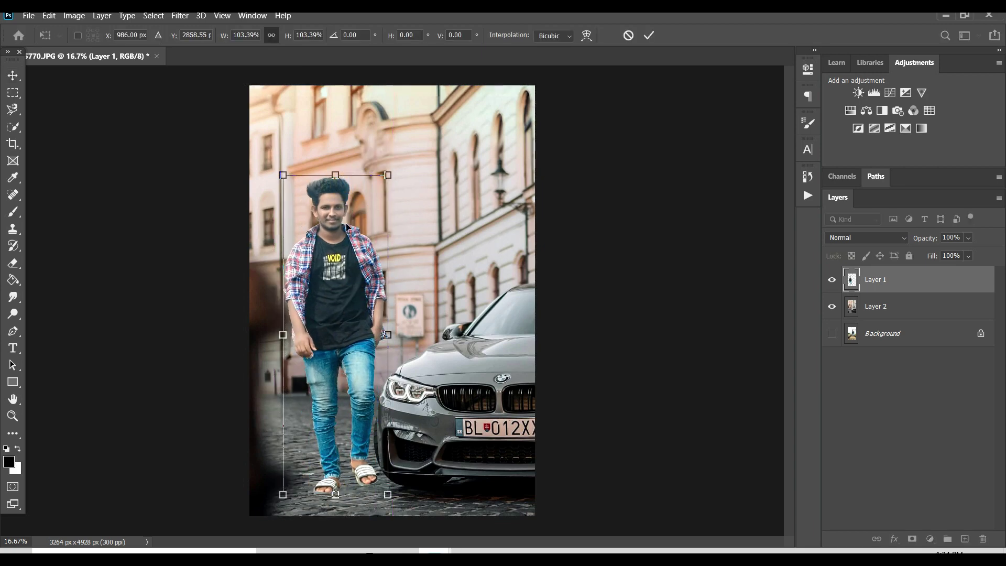
left_click_drag(342, 262, 340, 257)
key("Return")
left_click(577, 354)
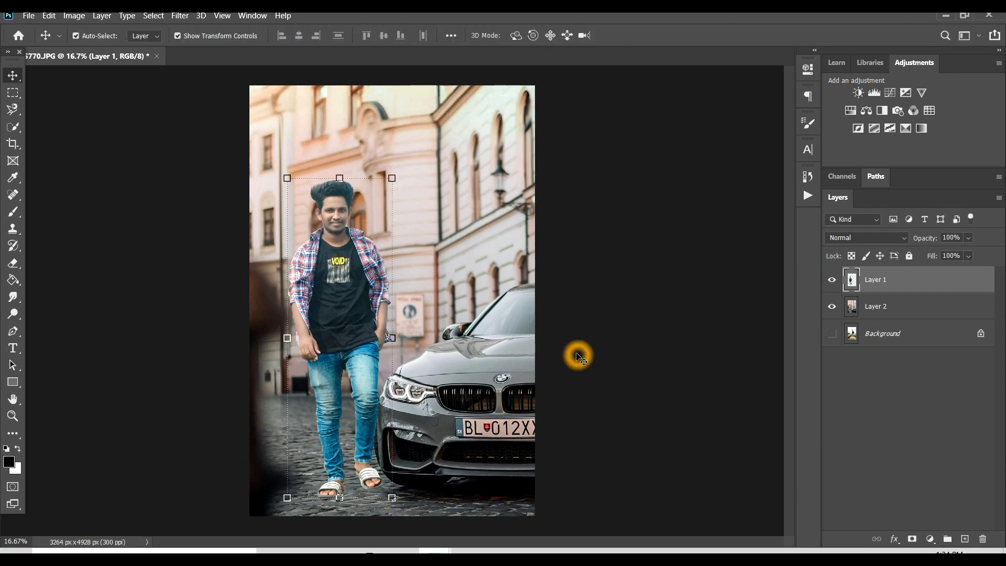
left_click(455, 365)
Step: In the street's Camera Raw Filter, boost Clarity and deepen the shadows, whites and blacks
left_click(178, 15)
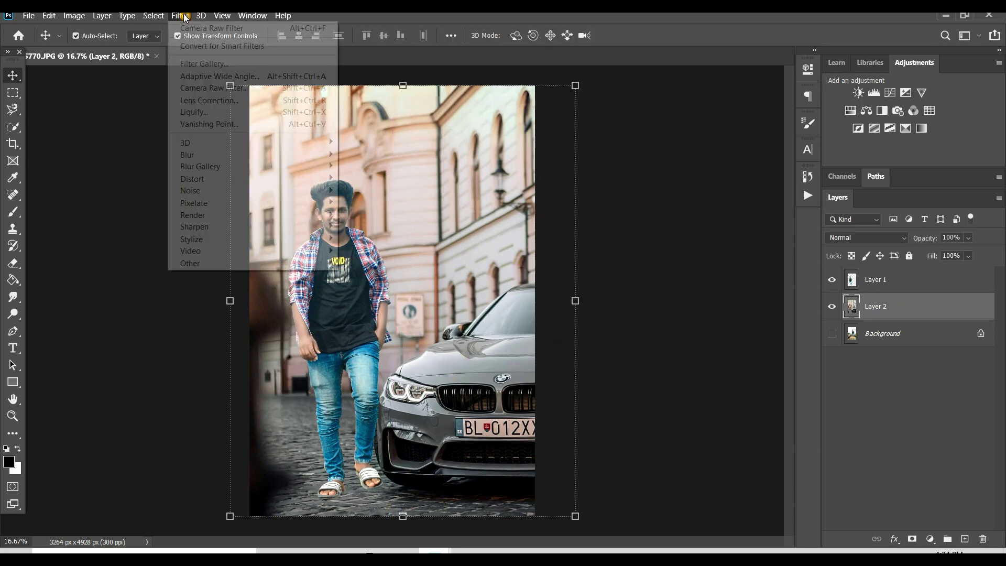
left_click(283, 151)
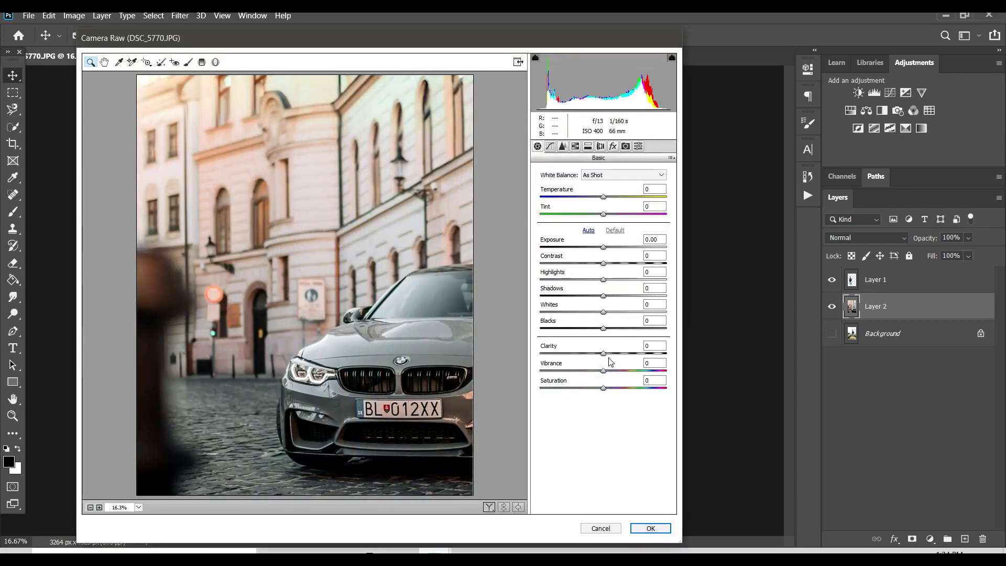
mouse_move(603, 353)
left_mouse_down()
mouse_move(619, 353)
mouse_move(613, 329)
mouse_move(579, 328)
left_mouse_up()
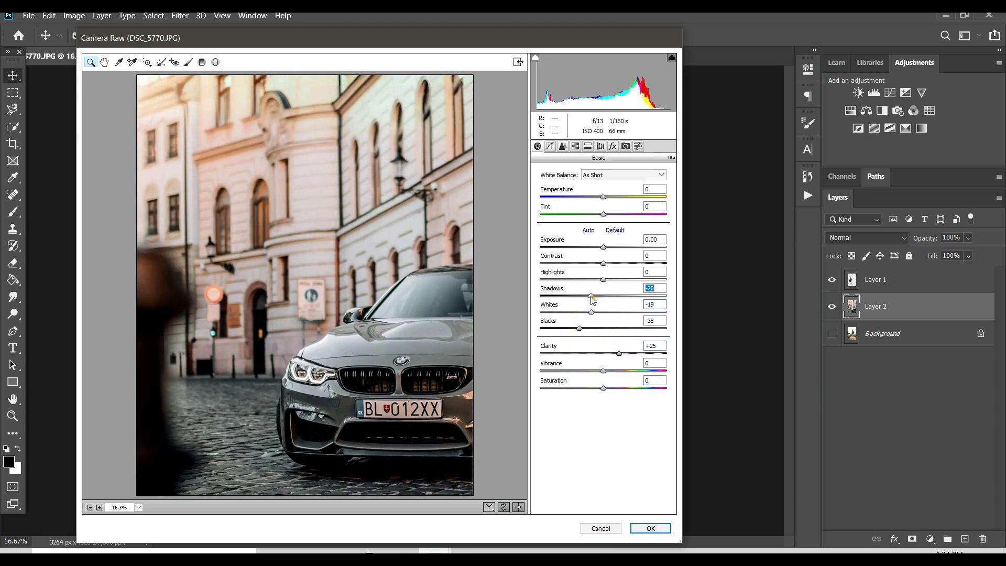
left_click_drag(602, 279, 594, 279)
Step: Raise Oranges and Blues saturation to +100, adjust Yellows, and apply the grade
left_click(575, 146)
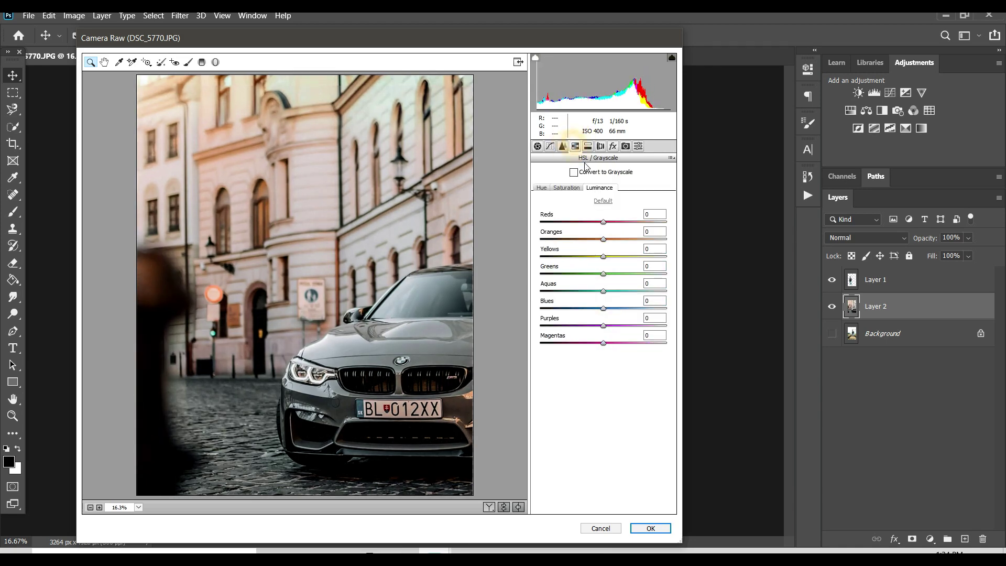
left_click(575, 188)
left_click_drag(602, 239, 689, 250)
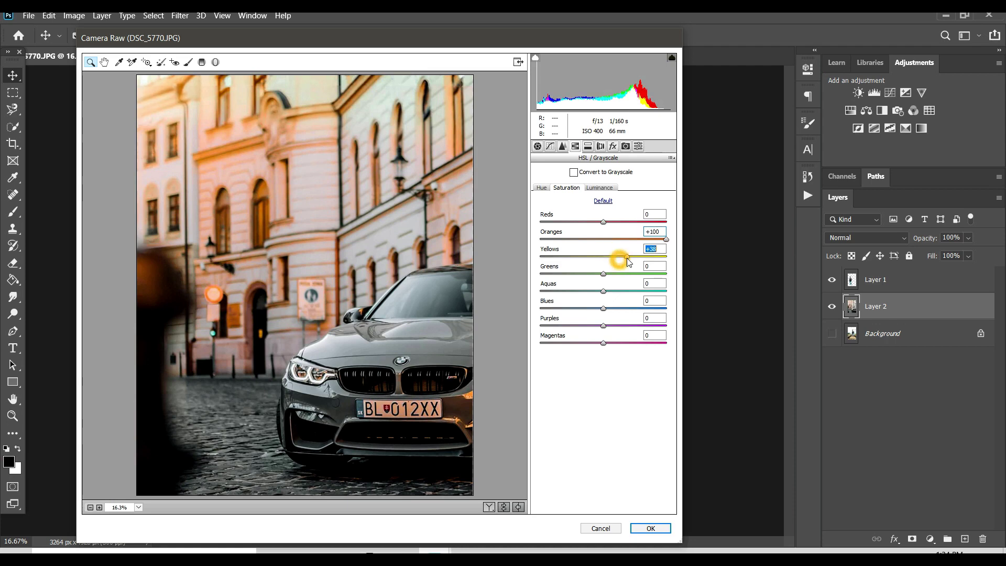
mouse_move(602, 257)
left_mouse_down()
mouse_move(684, 257)
mouse_move(542, 265)
mouse_move(608, 265)
mouse_move(564, 287)
left_mouse_up()
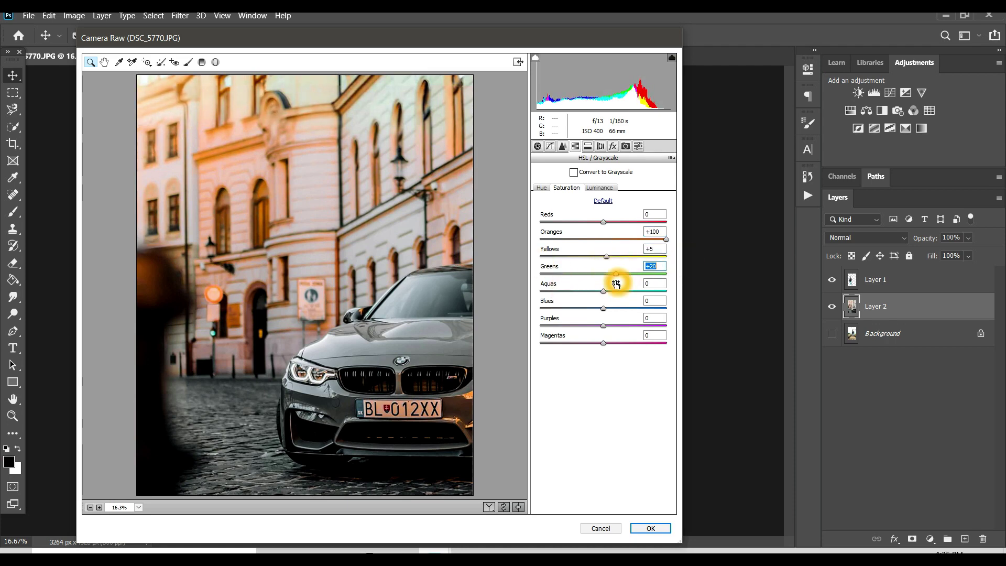
left_click_drag(617, 307, 719, 309)
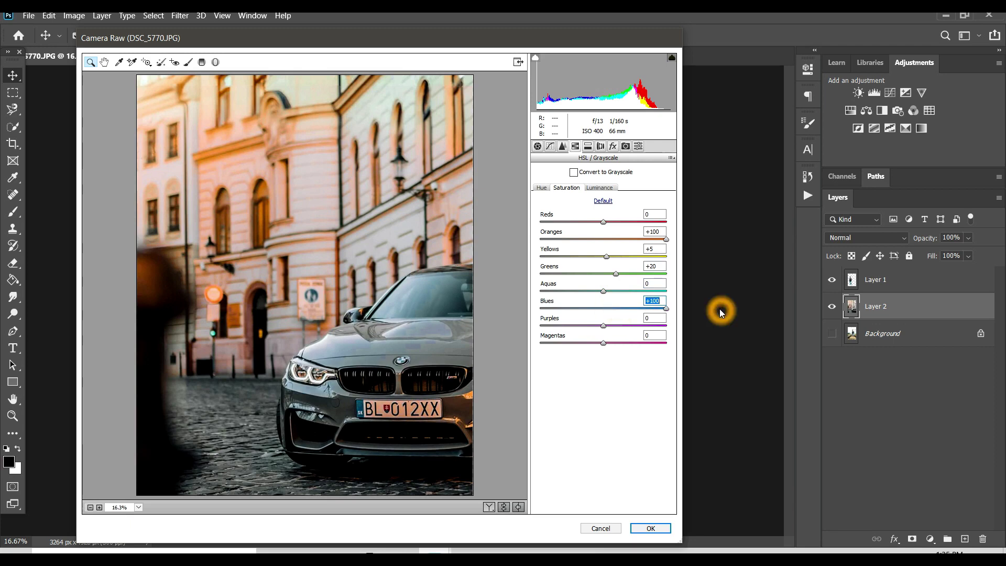
left_click(643, 528)
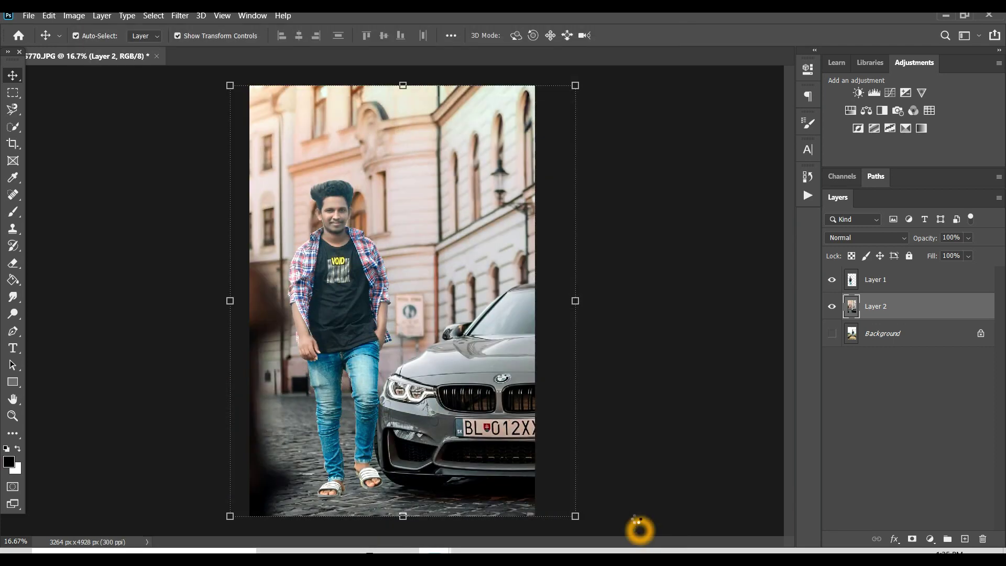
Step: Nudge the man slightly, then give him a little clarity and Blacks +9 in Camera Raw
left_click(366, 357)
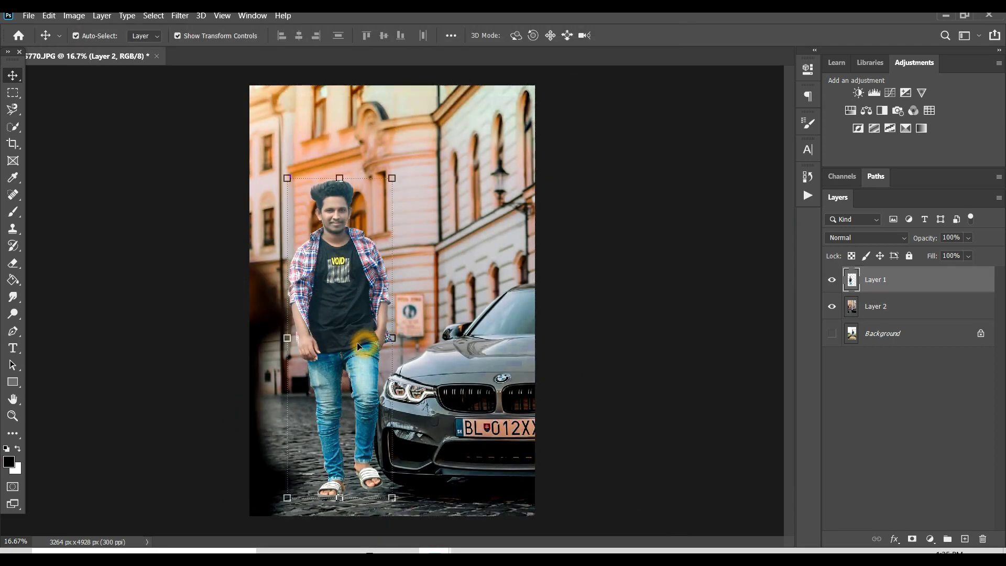
left_click_drag(359, 338, 363, 347)
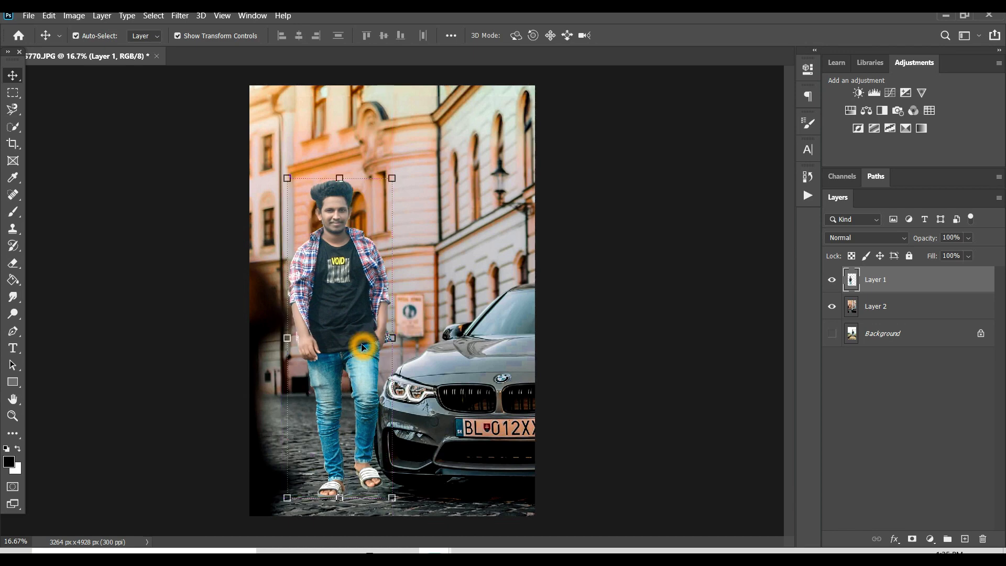
left_click(180, 16)
left_click(205, 89)
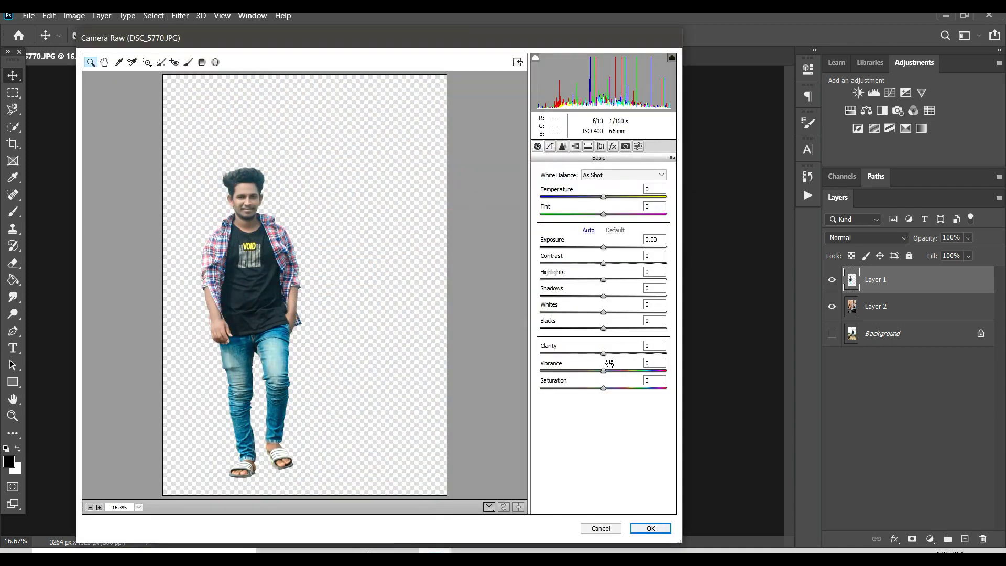
left_click(609, 354)
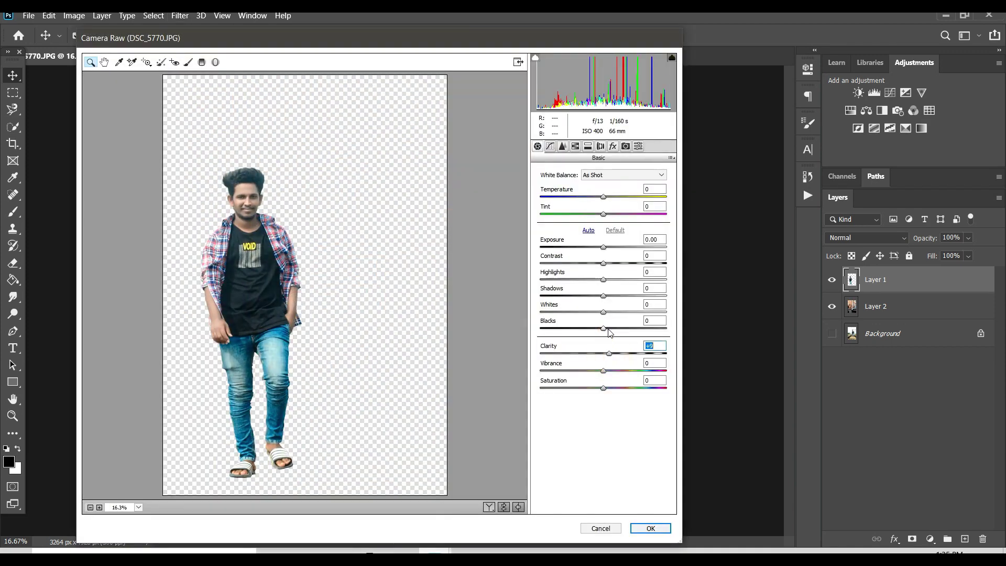
left_click(609, 328)
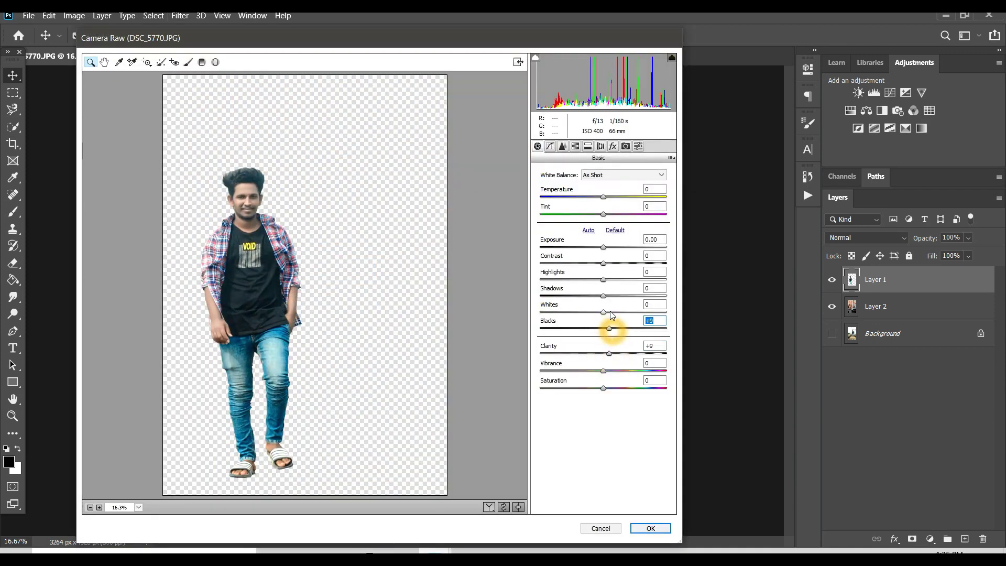
Step: Add luminance noise reduction 14, brighten oranges, set Blues saturation +49, and apply
left_click(562, 146)
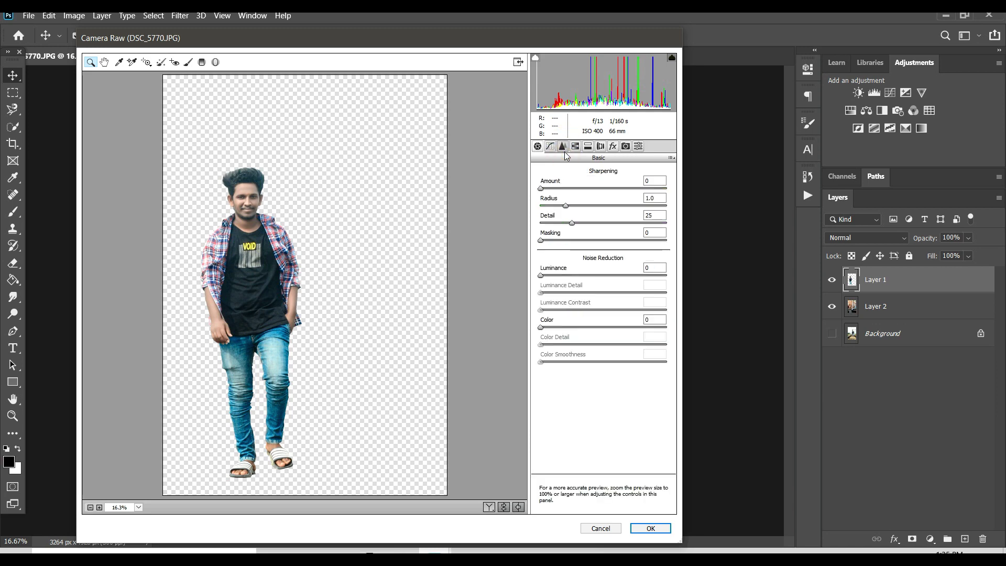
left_click(557, 275)
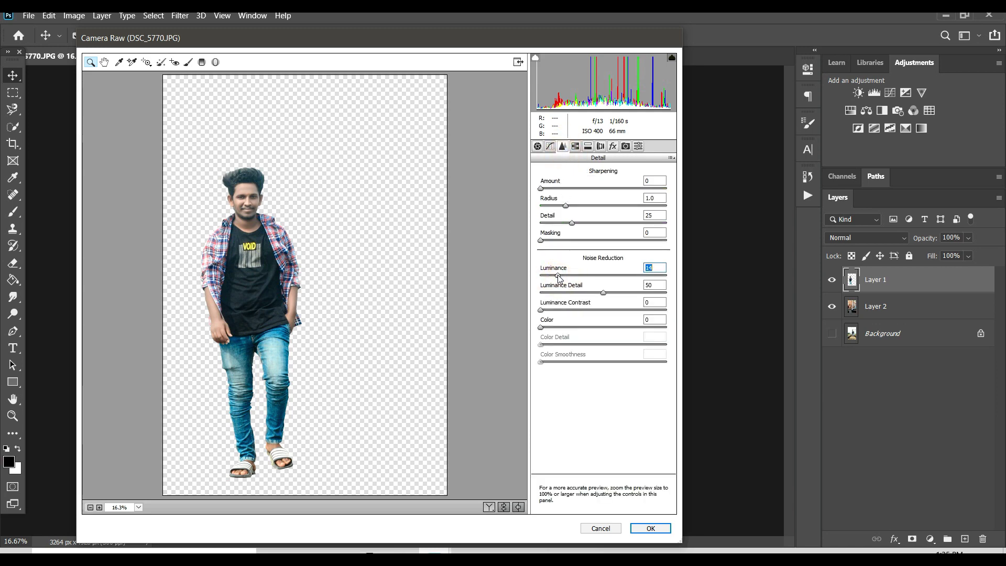
left_click(575, 146)
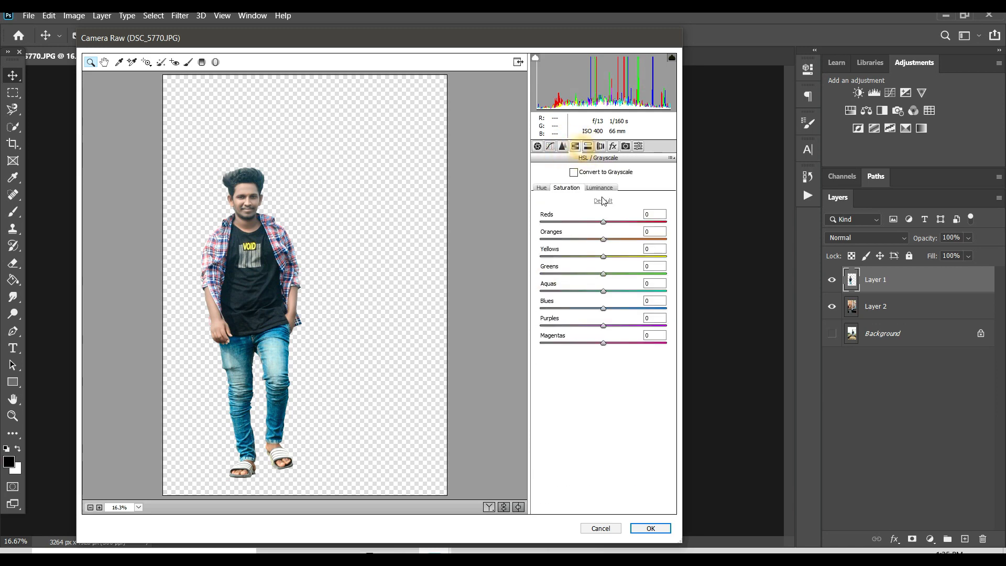
left_click(614, 240)
left_click(600, 188)
left_click(608, 240)
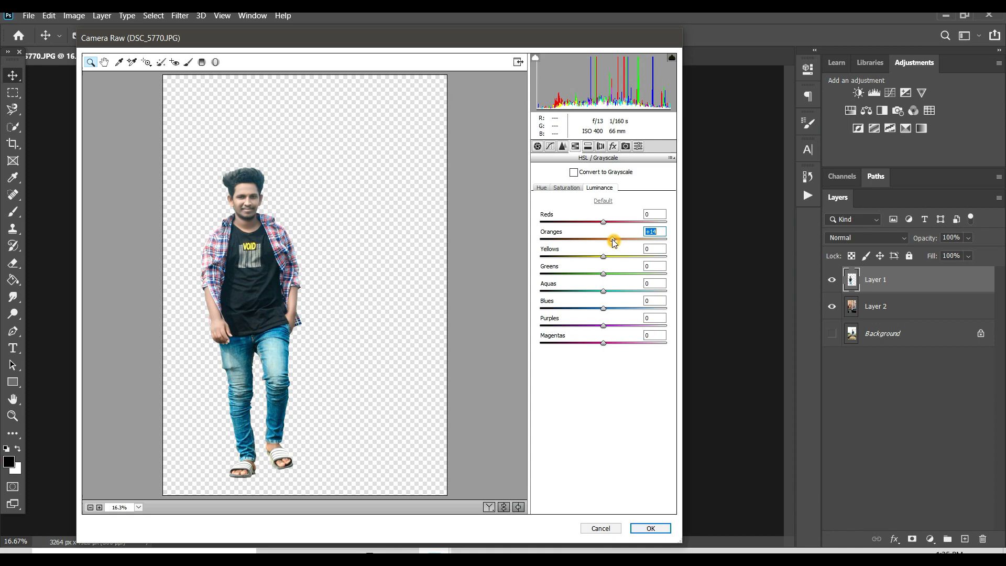
left_click(574, 190)
left_click_drag(609, 307, 634, 307)
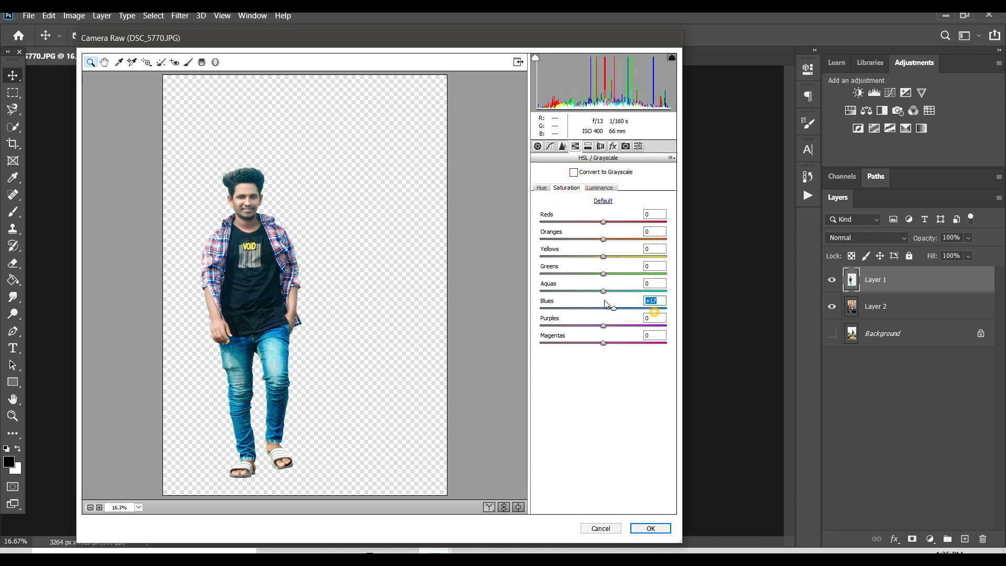
left_click(661, 530)
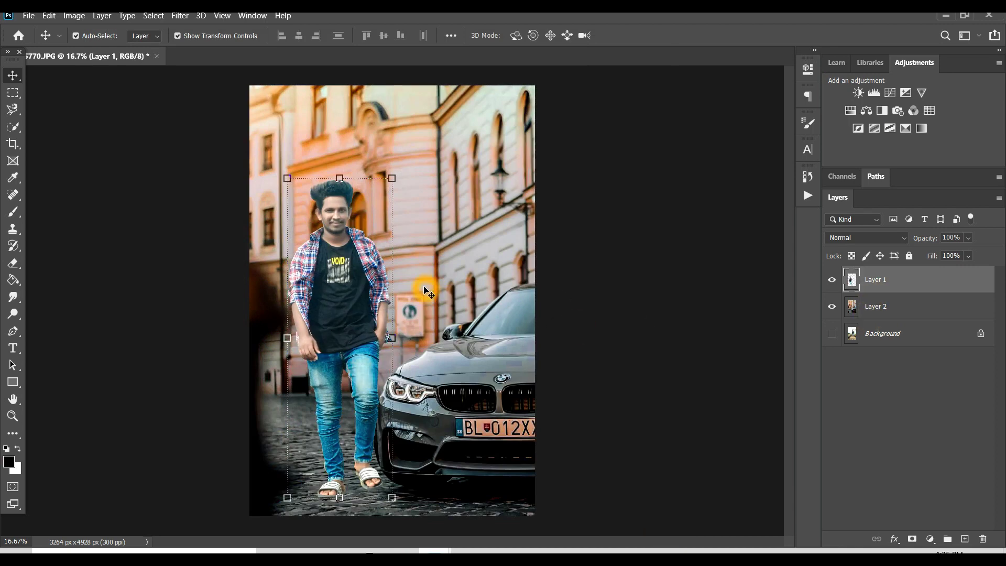
Step: Add a new layer above the street and set up a soft, flattened round brush
left_click(892, 307)
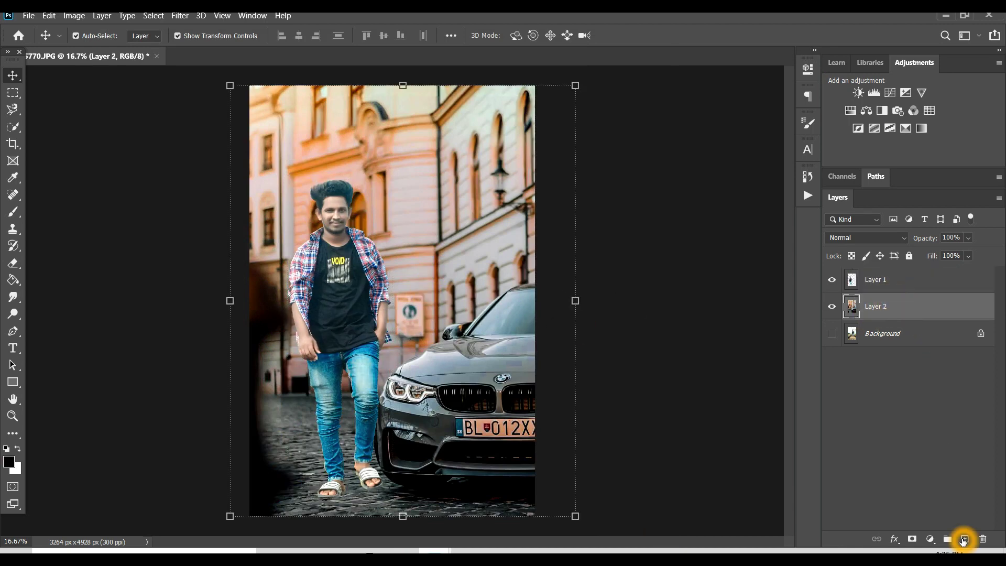
left_click(962, 540)
left_click(13, 217)
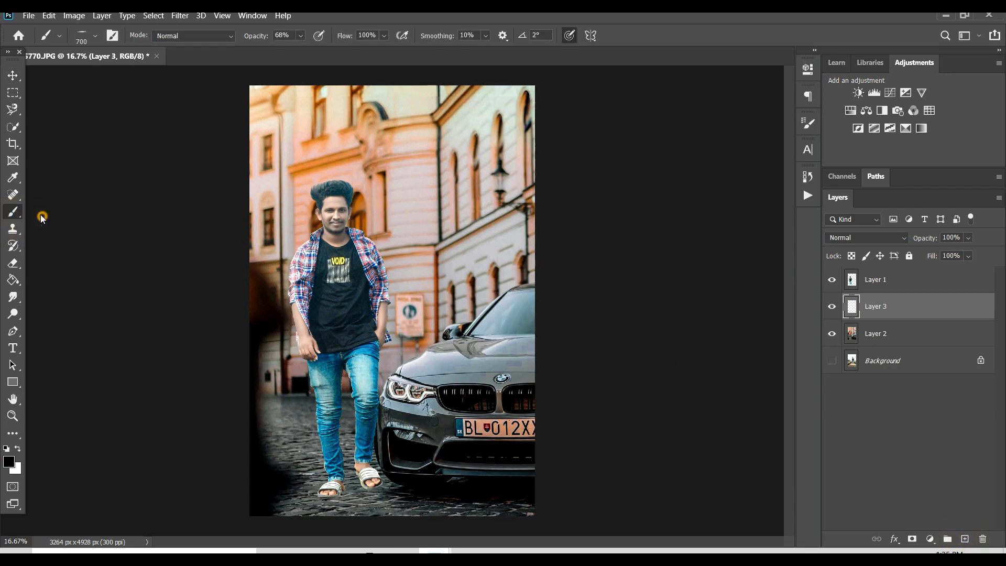
right_click(387, 319)
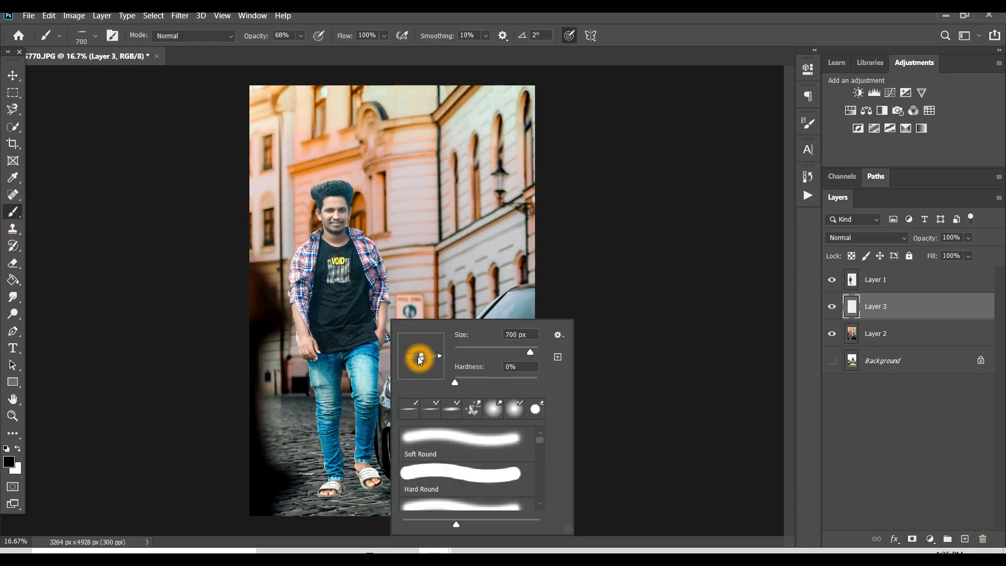
left_click(420, 361)
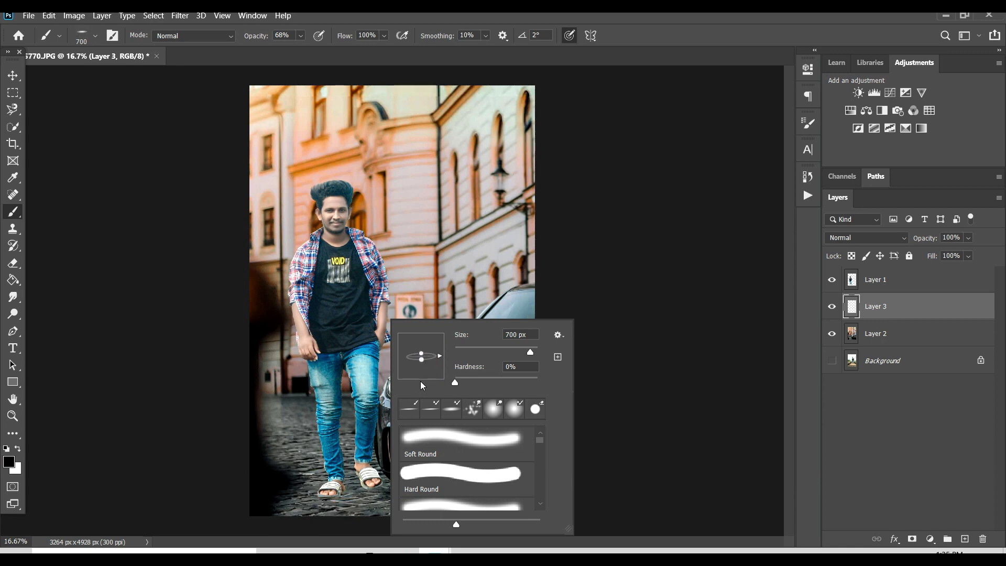
left_click(422, 360)
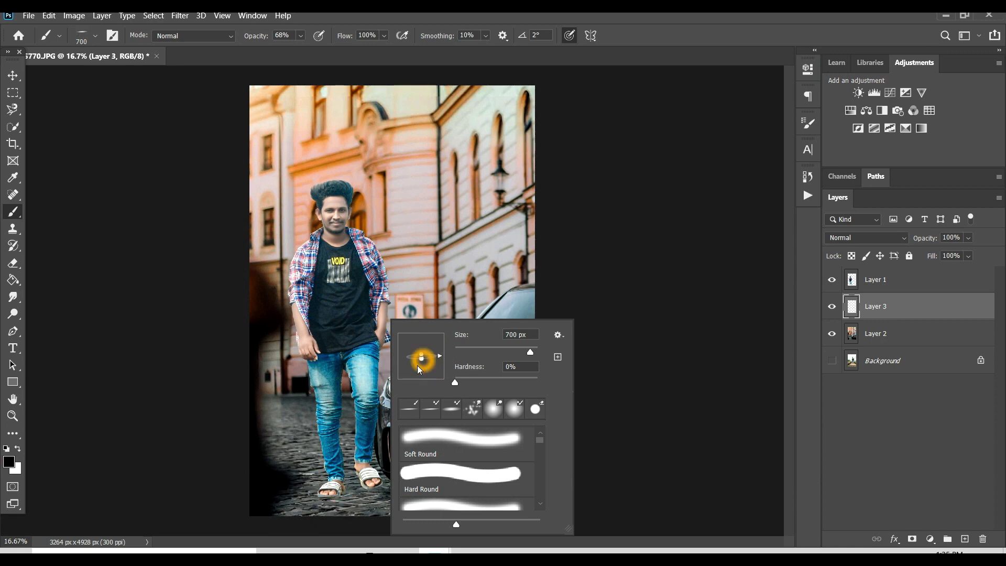
Step: Paint black shadows on the cobblestones under both of the man's sandals
left_click(336, 471)
scroll(334, 490, "up", 1)
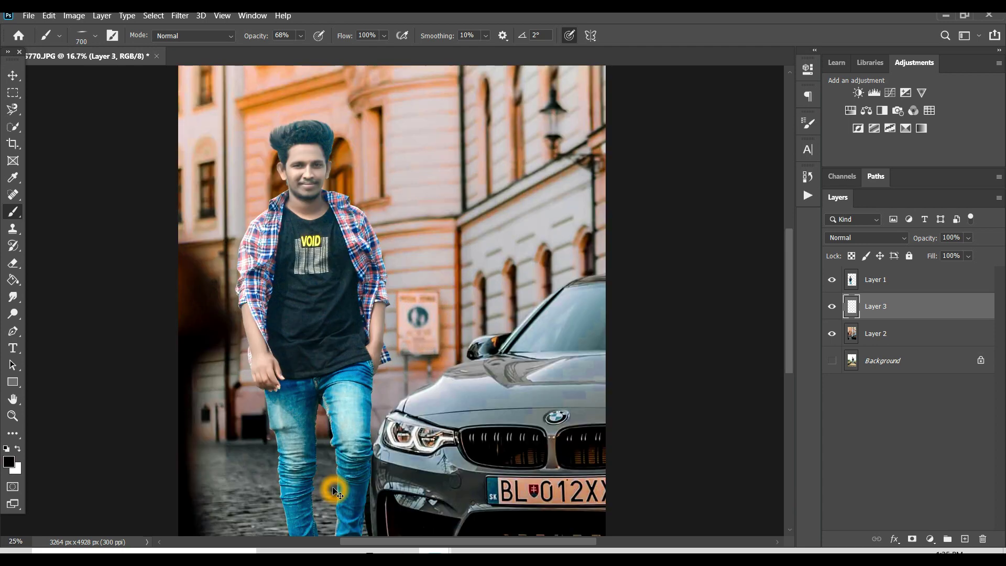
scroll(334, 490, "down", 2)
scroll(335, 477, "down", 2)
scroll(337, 471, "down", 2)
scroll(328, 400, "up", 1)
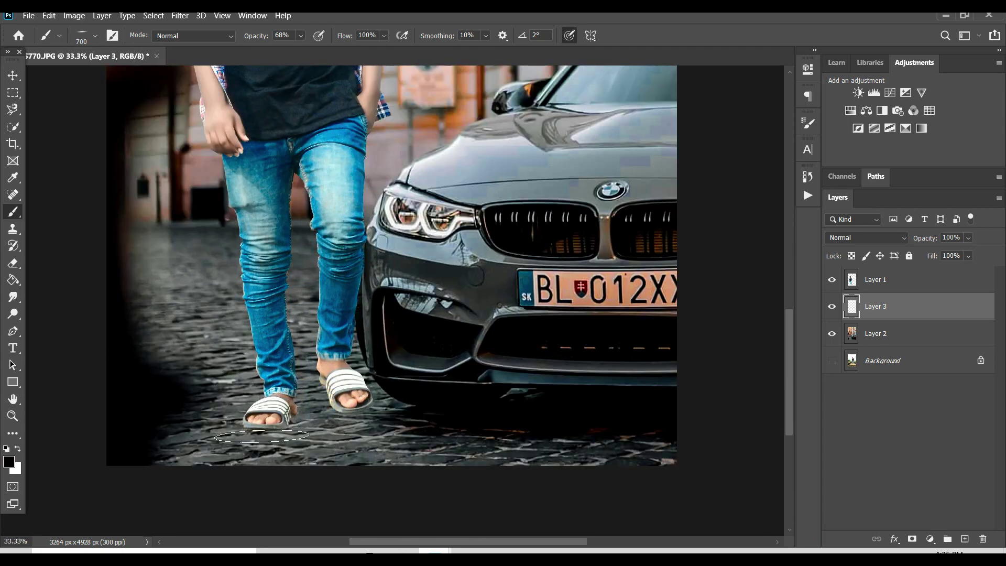
left_click(271, 425)
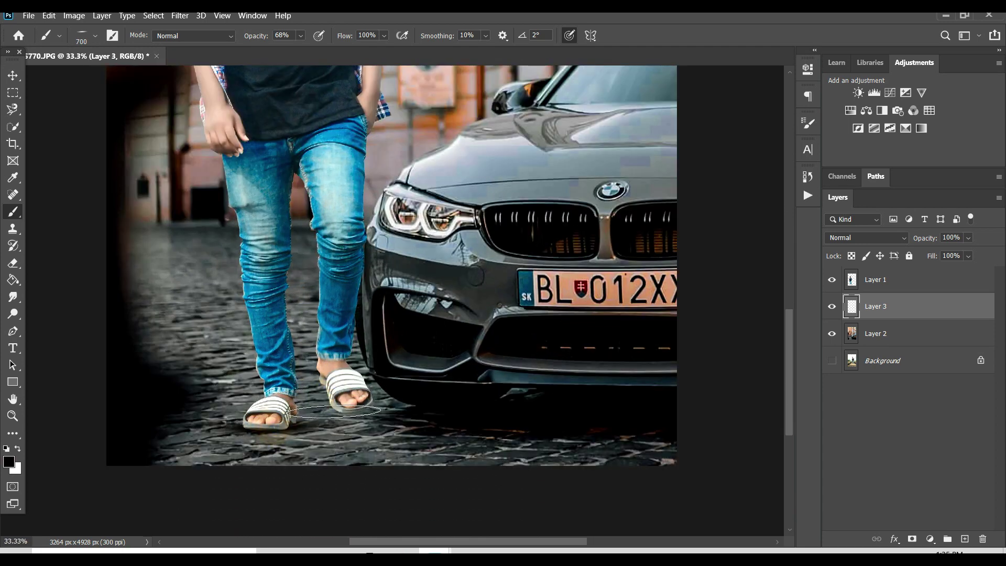
left_click(345, 411)
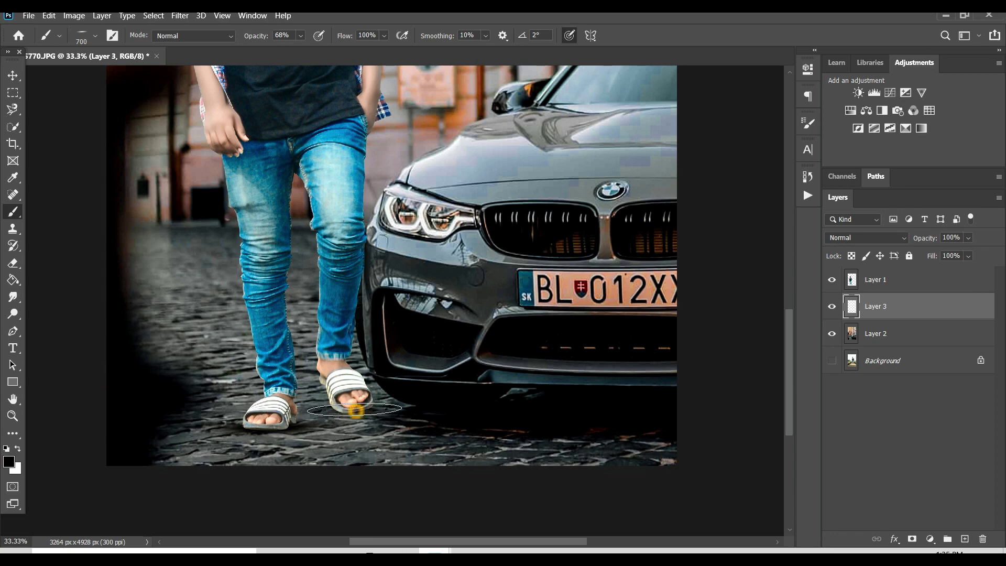
left_click(11, 76)
key("ctrl+minus")
key("ctrl+minus")
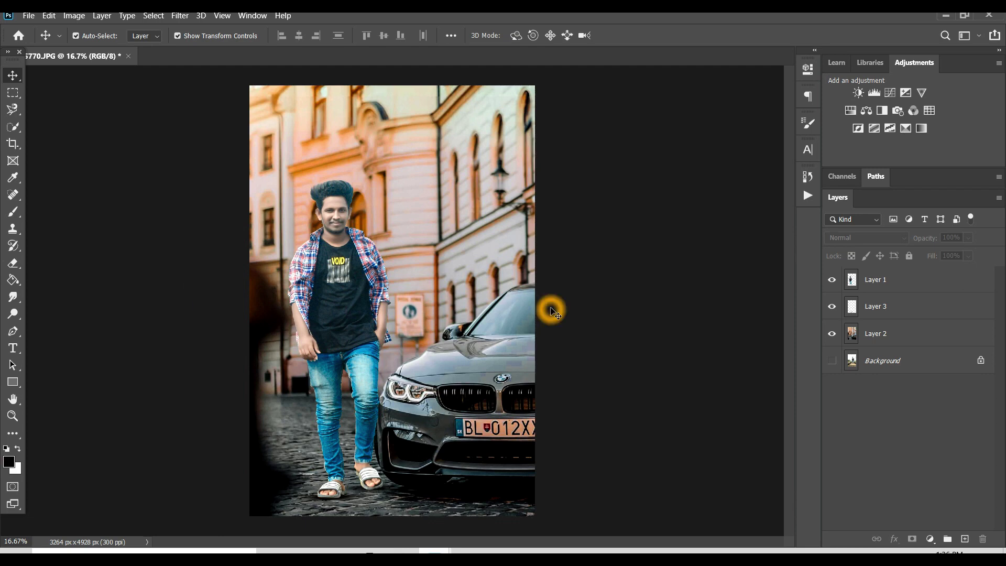
Step: Merge the man, shadow and street layers into Layer 1 using Merge Visible
left_click(896, 288)
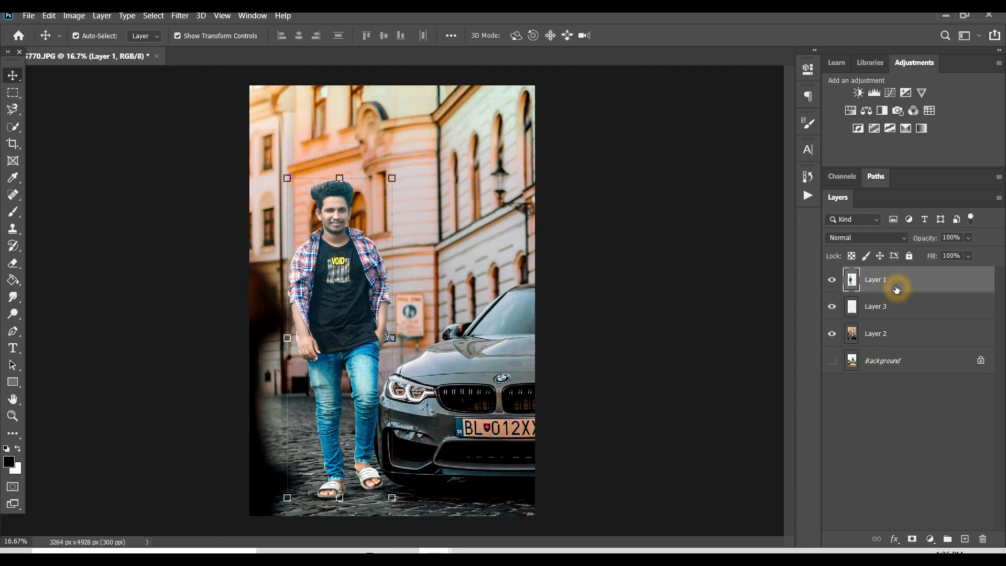
right_click(896, 287)
left_click(870, 393)
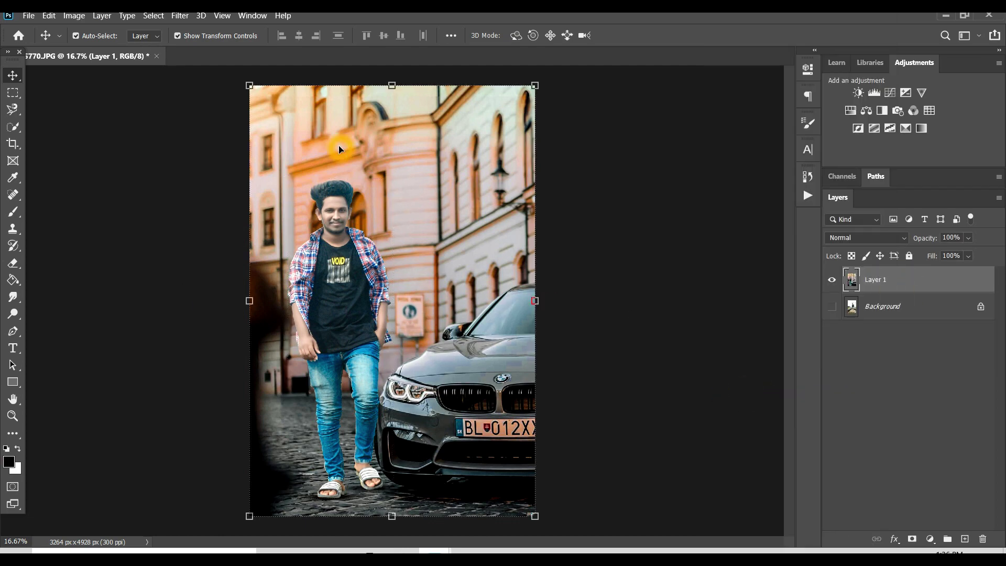
left_click(180, 16)
left_click(214, 89)
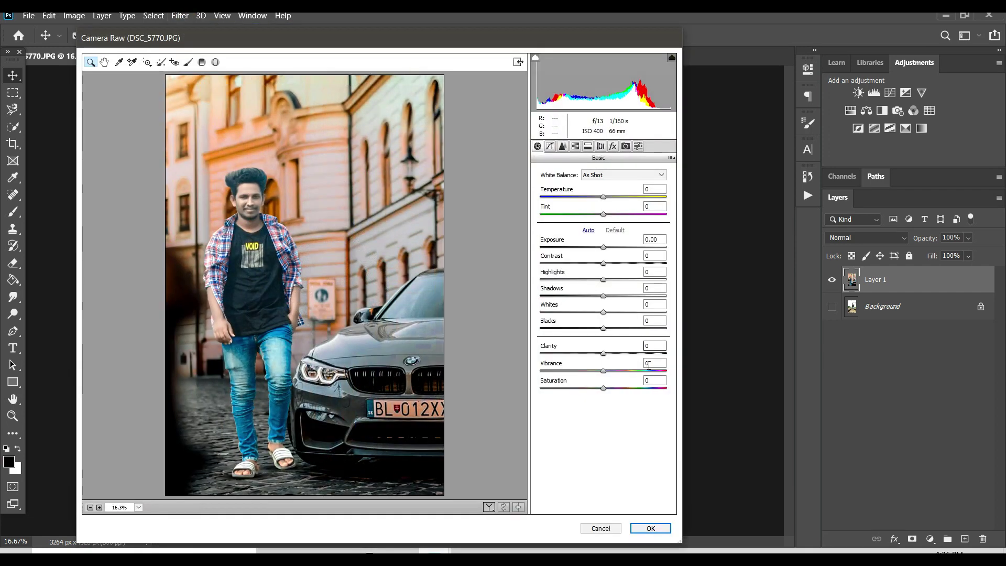
Step: Set Clarity +18, Blacks +16, Whites +7, Shadows +9, Highlights +7 and Contrast +7
left_click(614, 353)
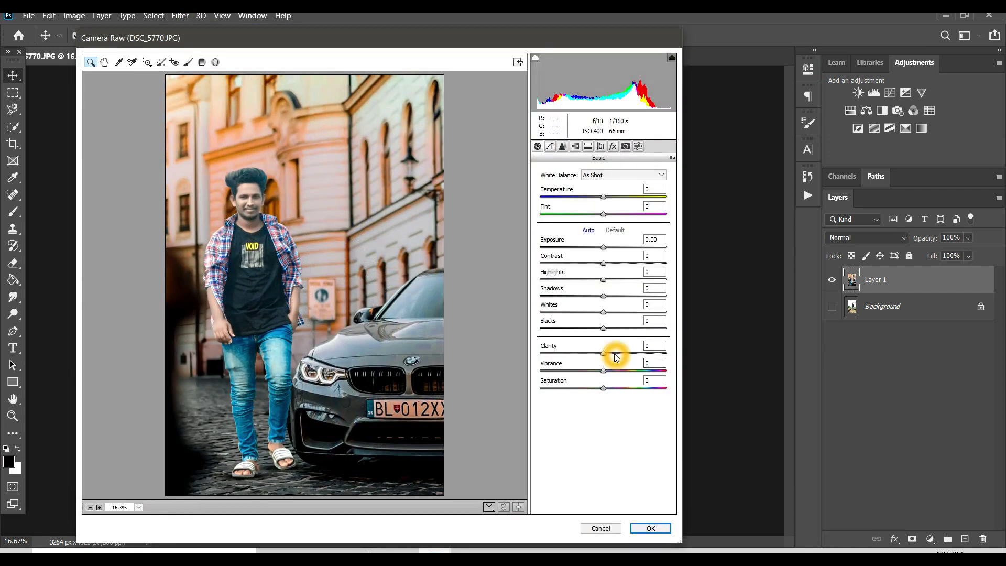
left_click(612, 328)
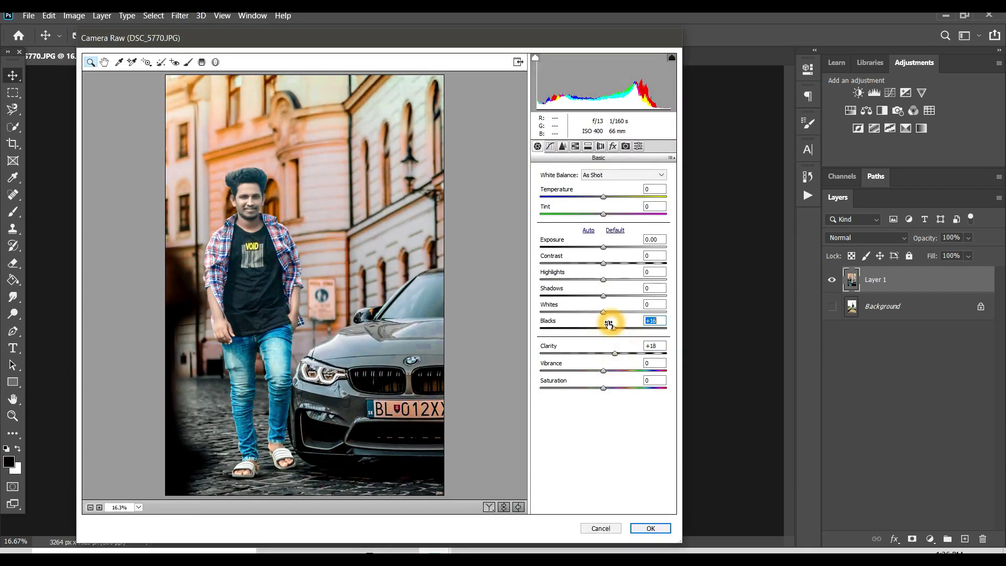
left_click(608, 295)
left_click(610, 279)
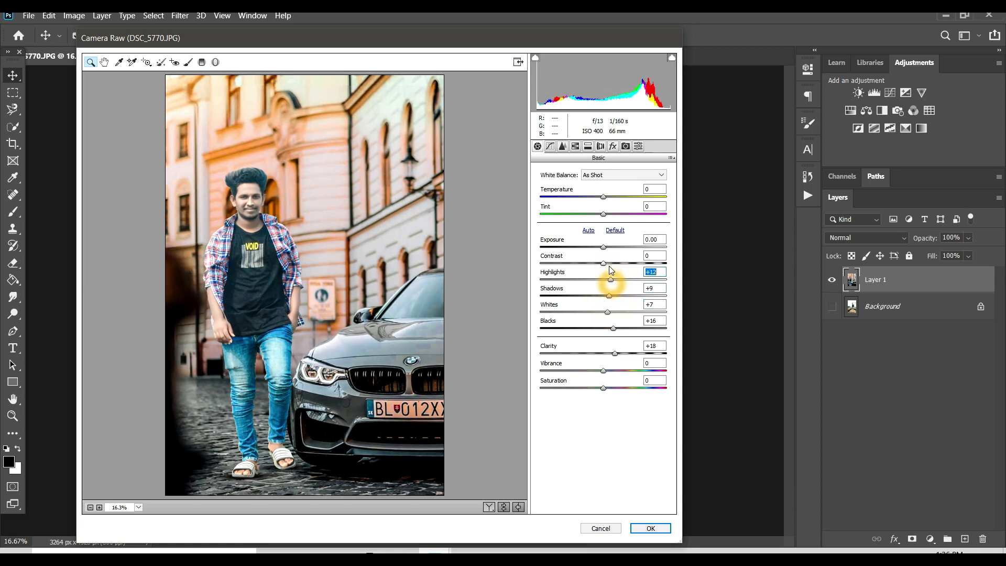
left_click(607, 279)
left_click(607, 262)
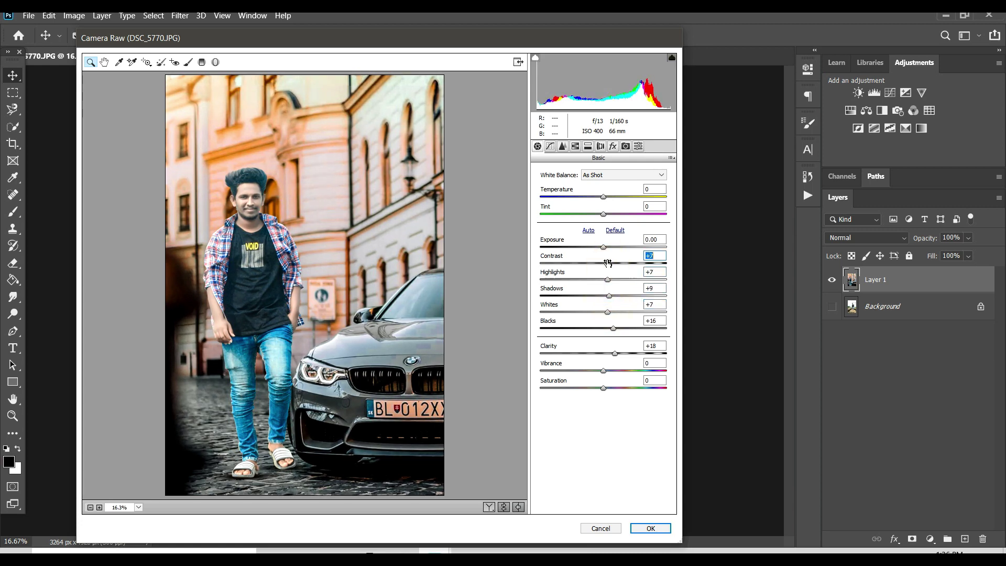
Step: Darken the edges with lens vignetting and a -16 post-crop vignette, then apply
left_click(576, 146)
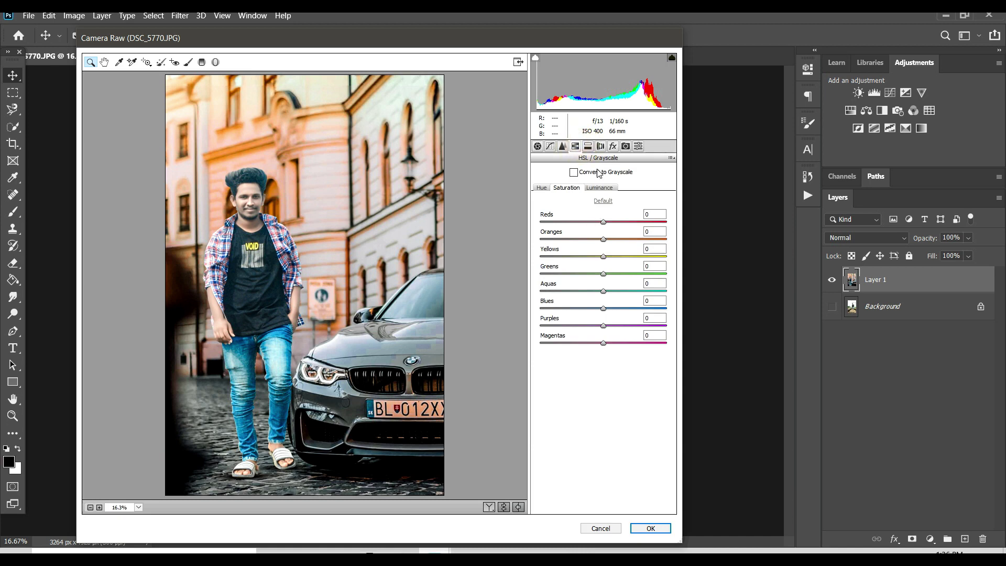
left_click(601, 147)
left_click_drag(571, 382, 559, 385)
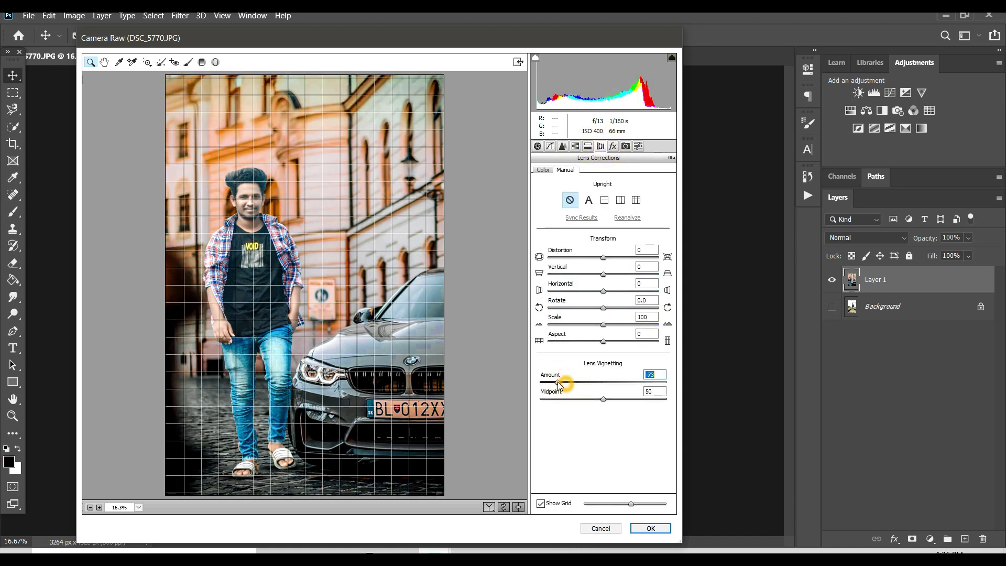
left_click(612, 147)
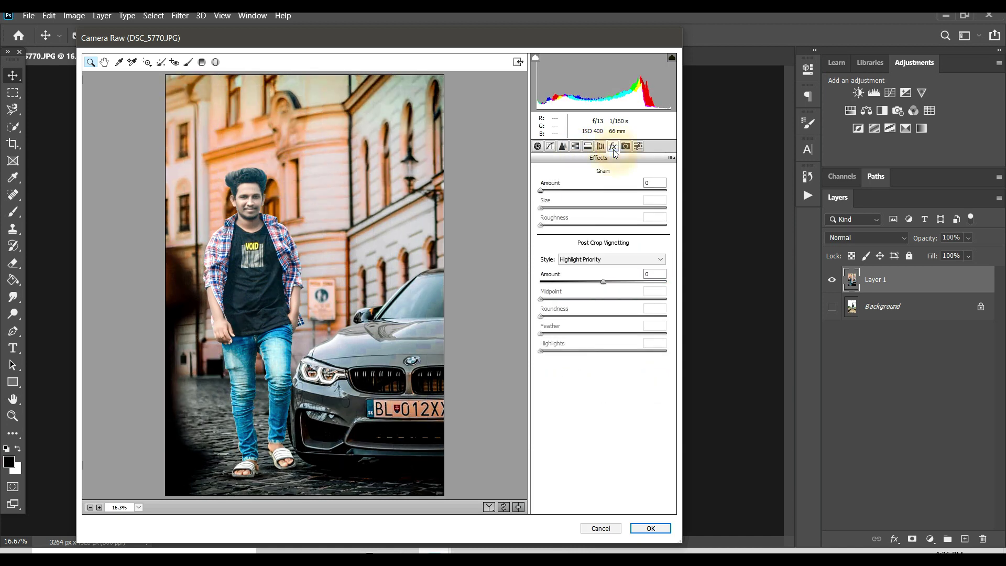
left_click(594, 281)
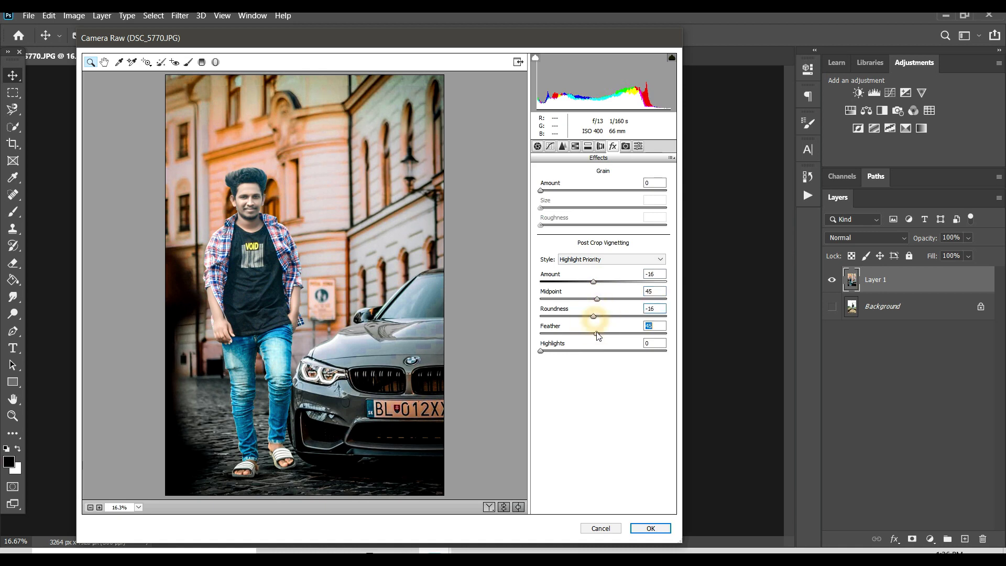
left_click_drag(600, 349, 623, 351)
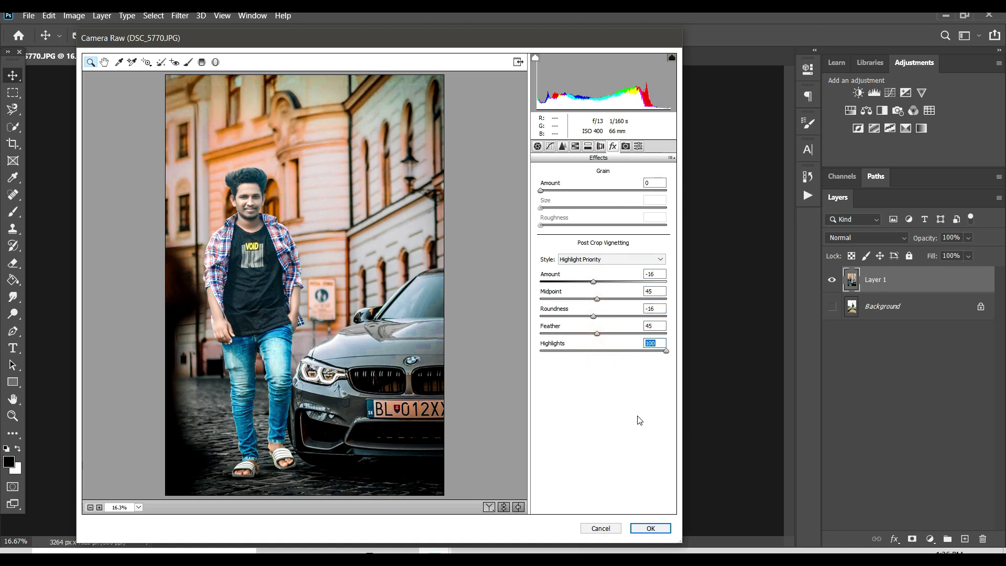
left_click(650, 527)
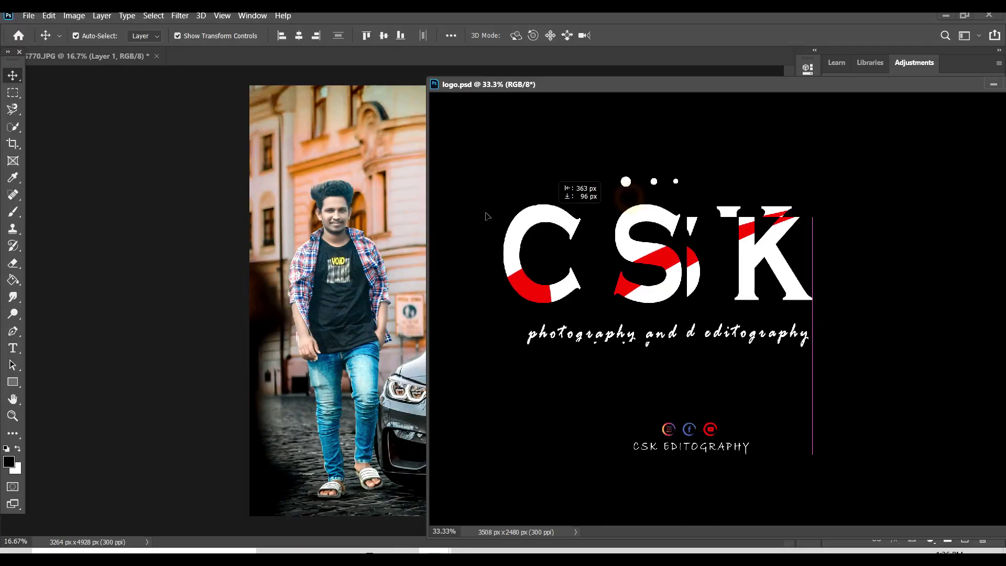
Step: Drag the CSK logo into the street photo and adjust its placement
left_click_drag(395, 195, 397, 197)
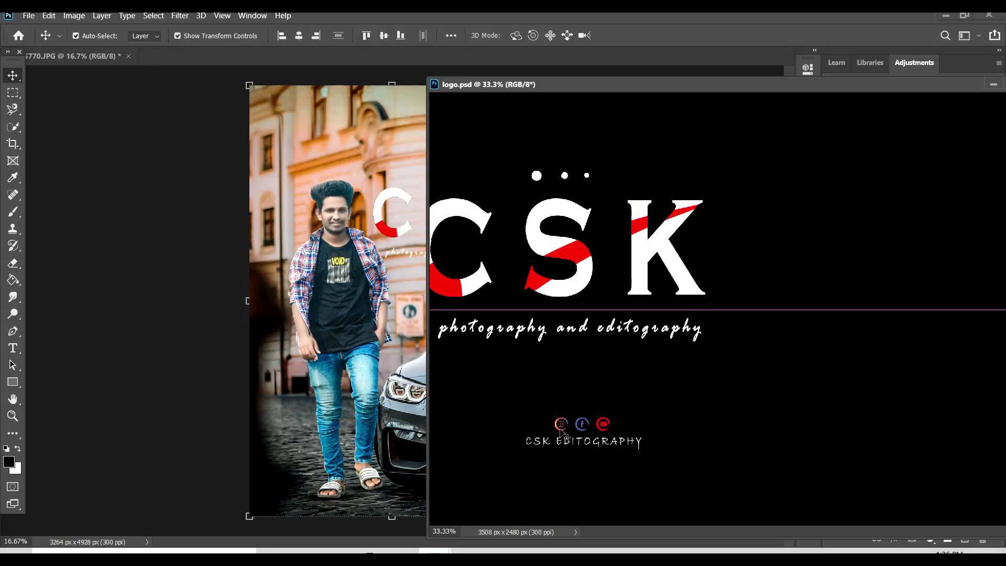
key("ctrl+t")
left_click(600, 350)
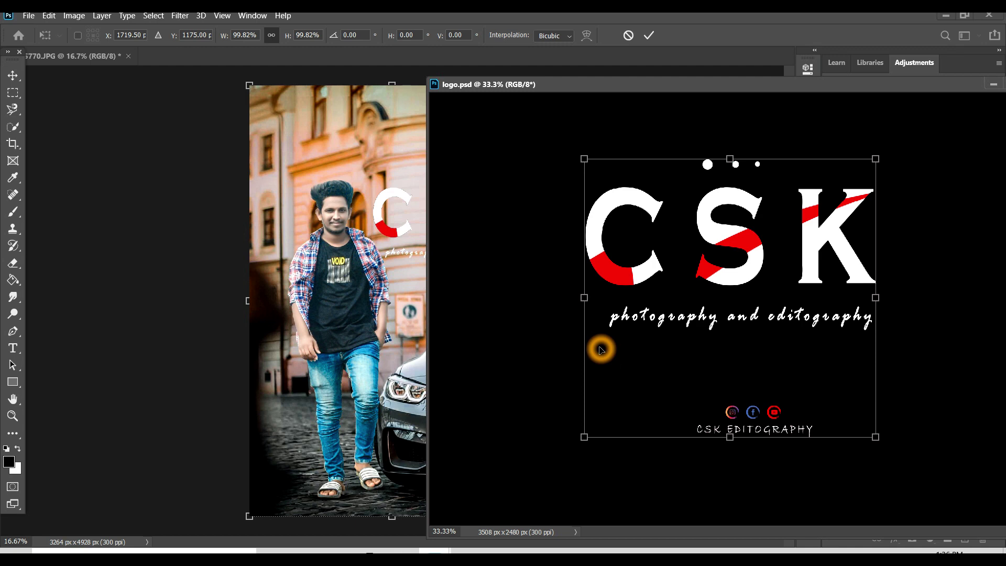
double_click(755, 415)
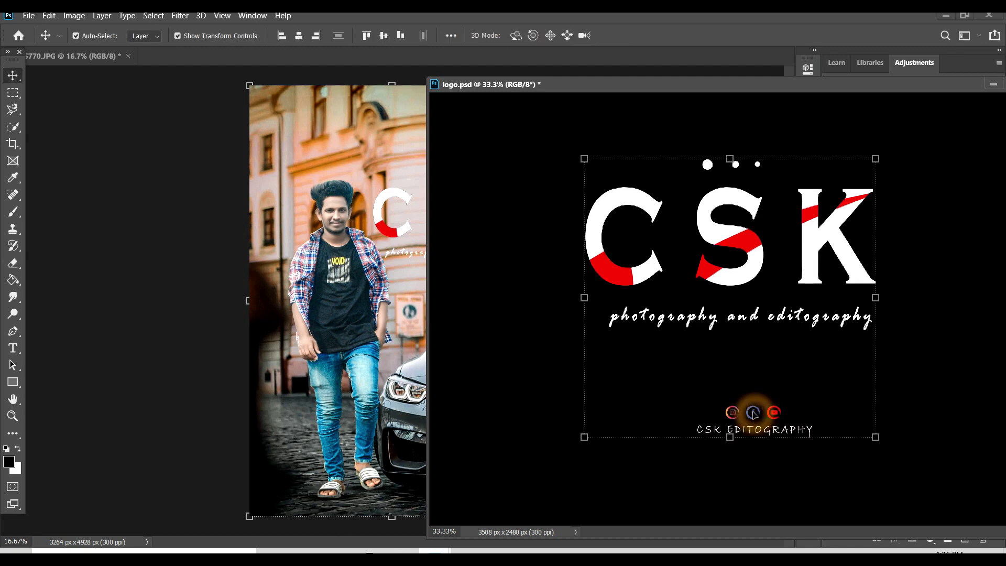
left_click(552, 401)
left_click(747, 411)
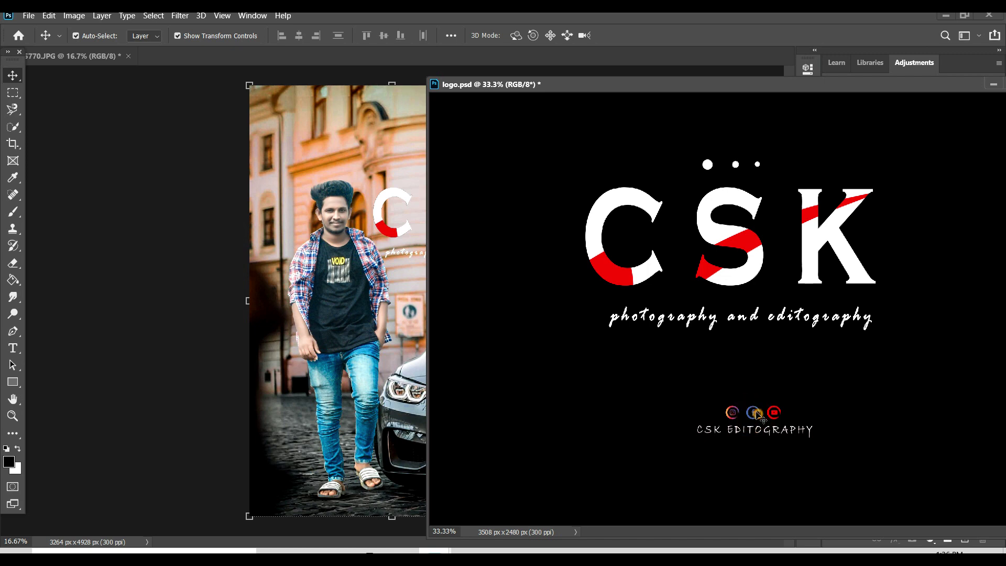
left_click_drag(758, 415, 753, 404)
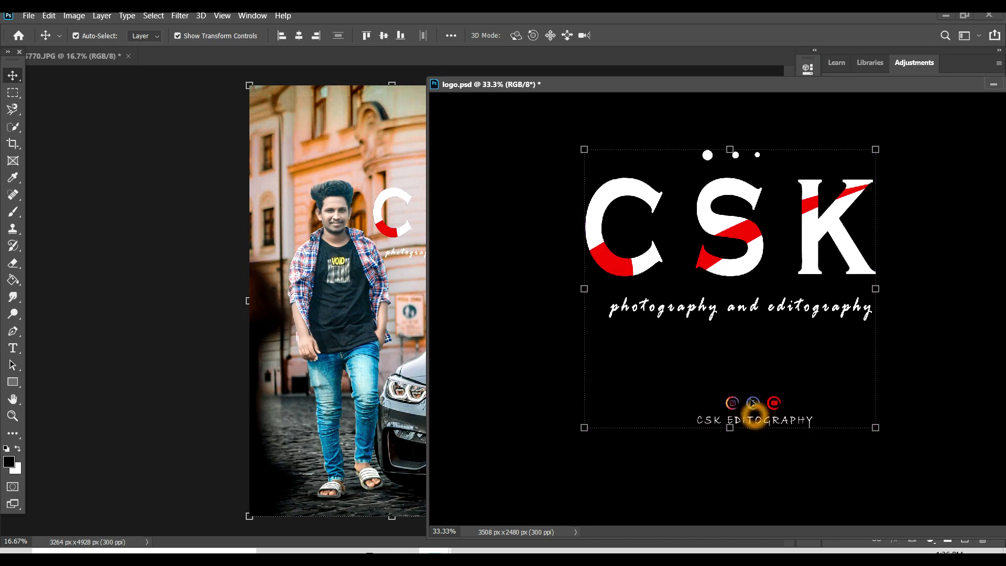
left_click(752, 401)
Step: Copy the CSK logo into the street photo again, then minimize logo.psd
left_click_drag(753, 403, 718, 417)
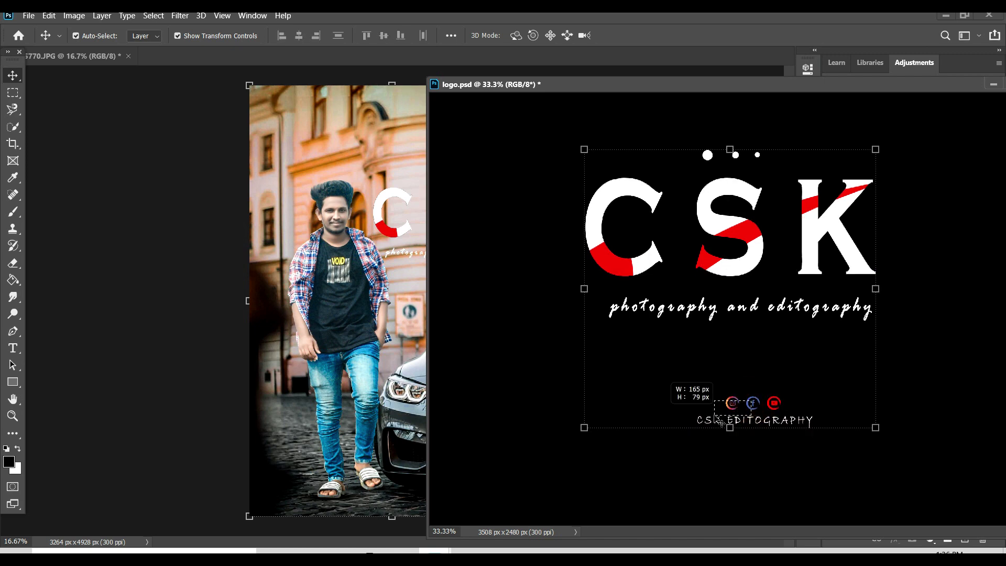
left_click_drag(690, 200, 368, 270)
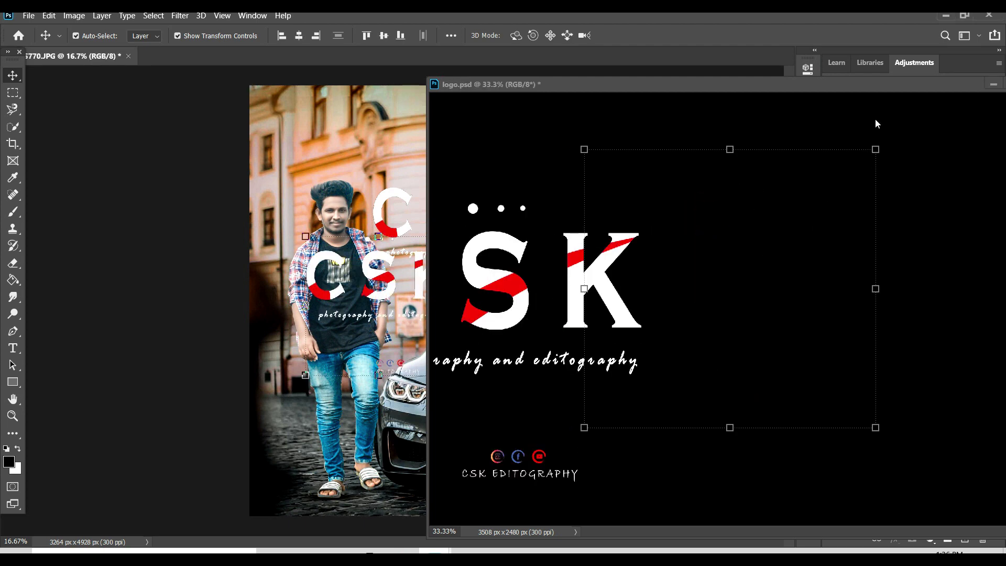
left_click(992, 83)
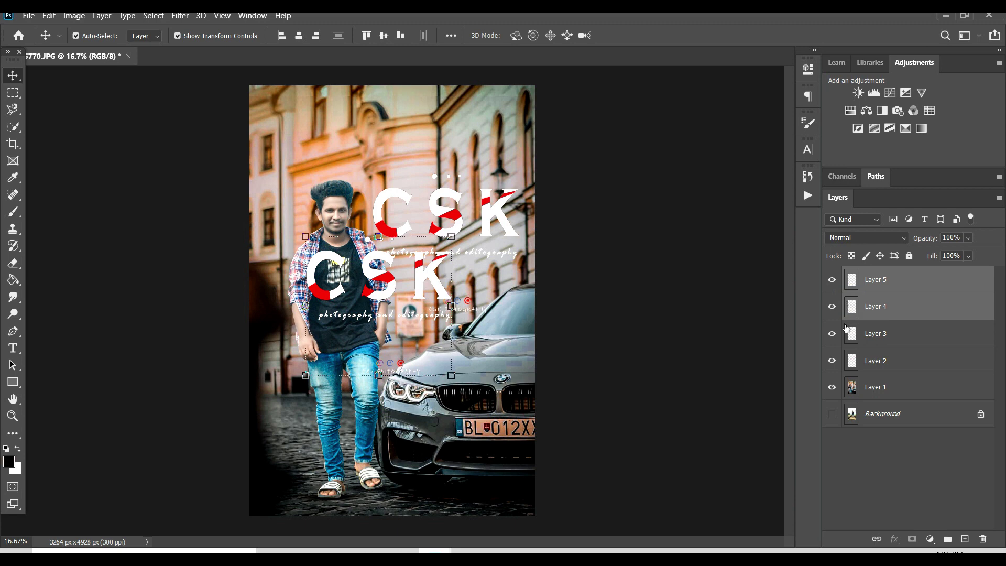
Step: Hide the extra logo copies on Layer 3 and Layer 2
left_click(832, 333)
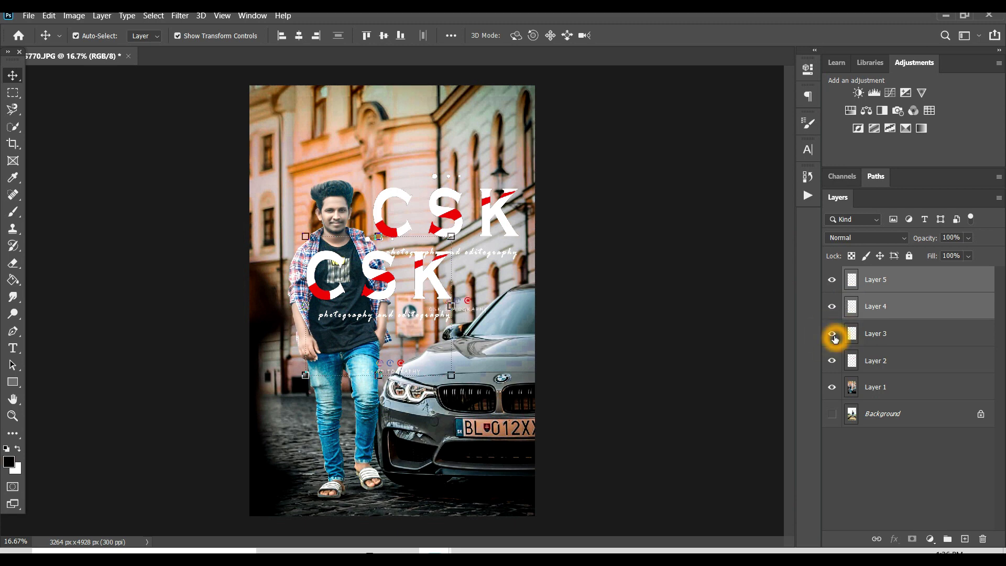
left_click(832, 334)
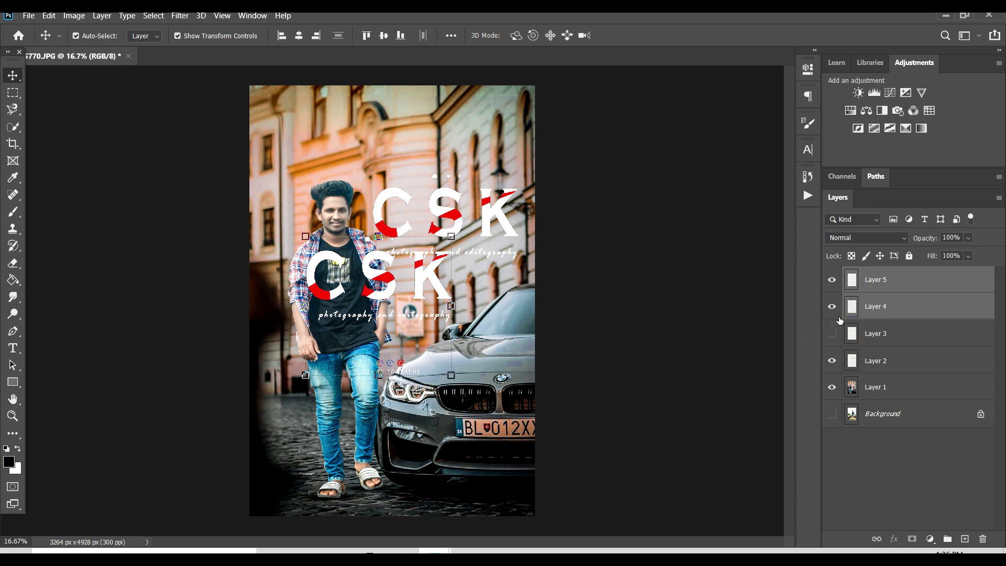
left_click(832, 361)
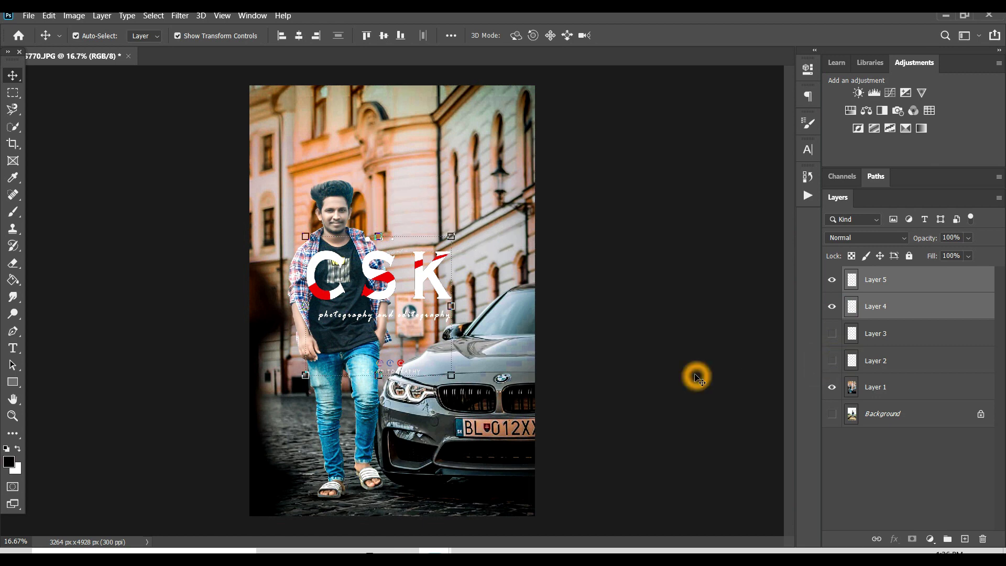
Step: Shrink Layer 4's CSK logo into the top-right corner and drag the watermark toward the bottom-right
left_click(450, 283)
left_click_drag(435, 282, 475, 196)
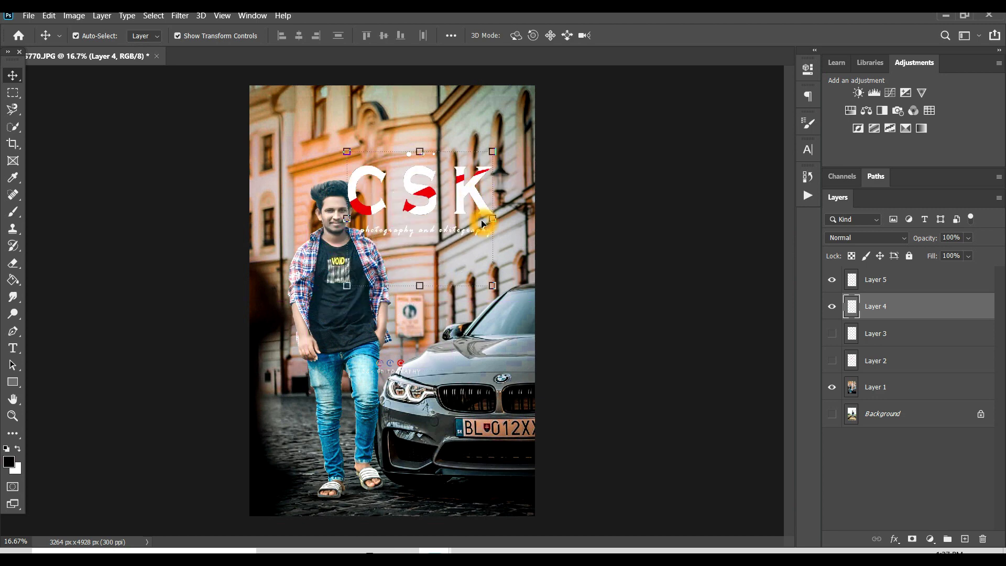
left_click_drag(419, 286, 414, 198)
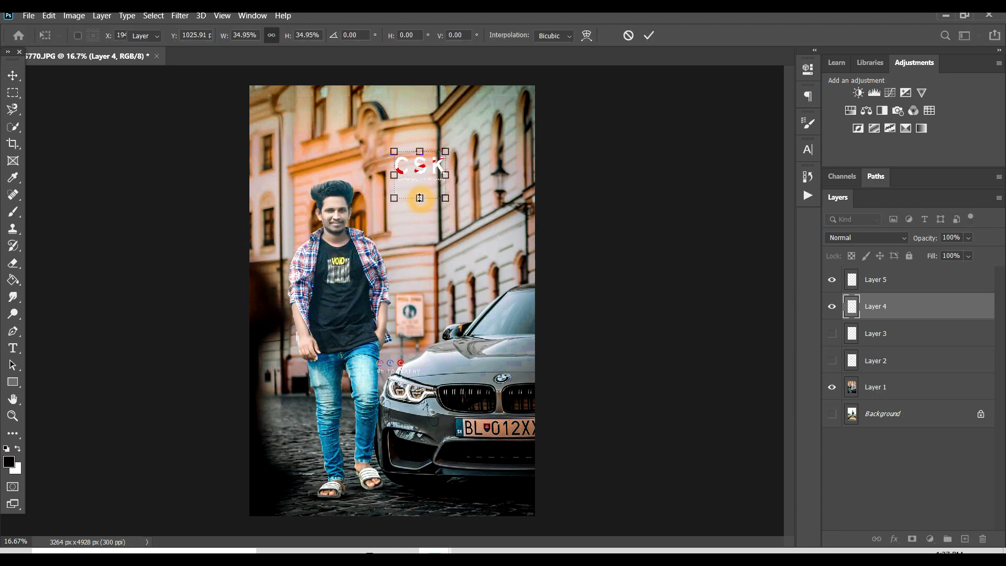
key("Return")
key("ctrl+t")
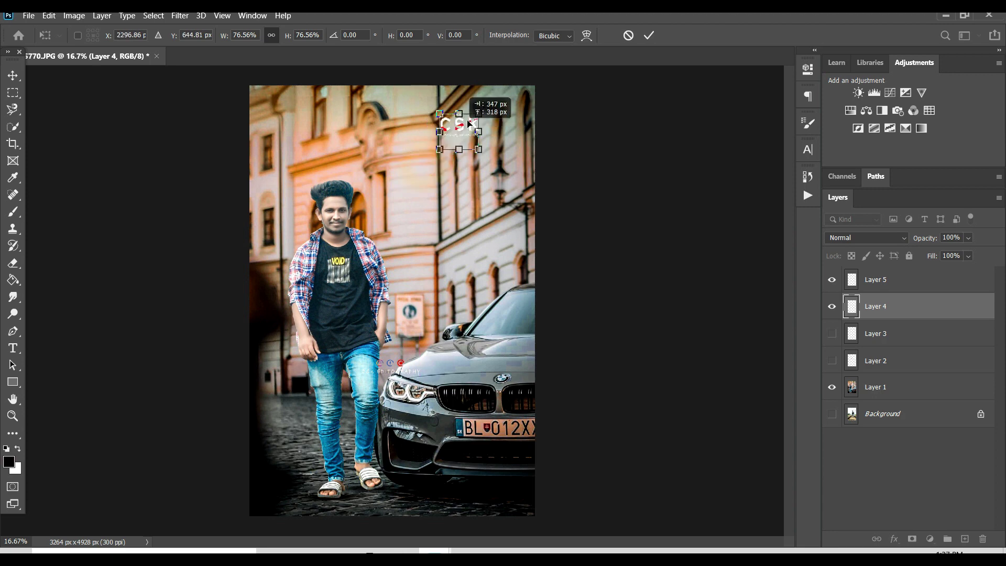
mouse_move(422, 176)
left_mouse_down()
mouse_move(502, 103)
mouse_move(508, 117)
left_mouse_up()
key("Return")
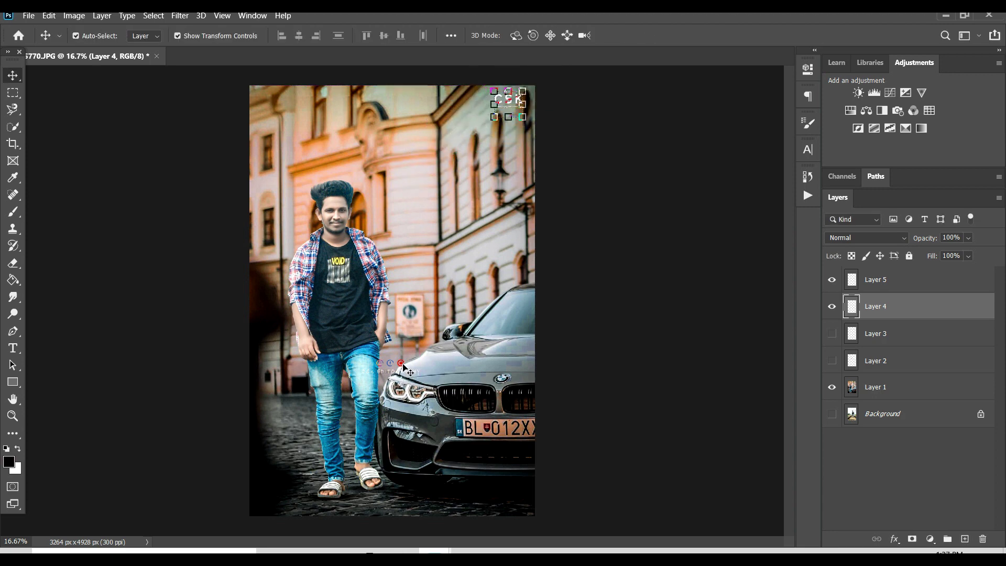
left_click(403, 366)
left_click_drag(401, 365, 495, 500)
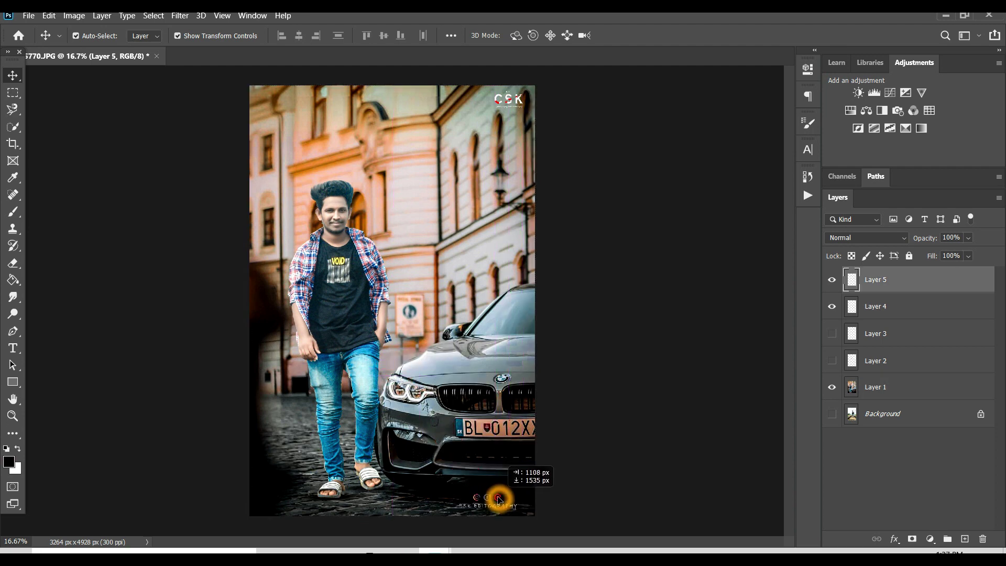
Step: Zoom in and nudge the CSK EDITOGRAPHY watermark slightly left along the bottom edge beneath the car
left_click(580, 510)
key("ctrl+plus")
key("ctrl+plus")
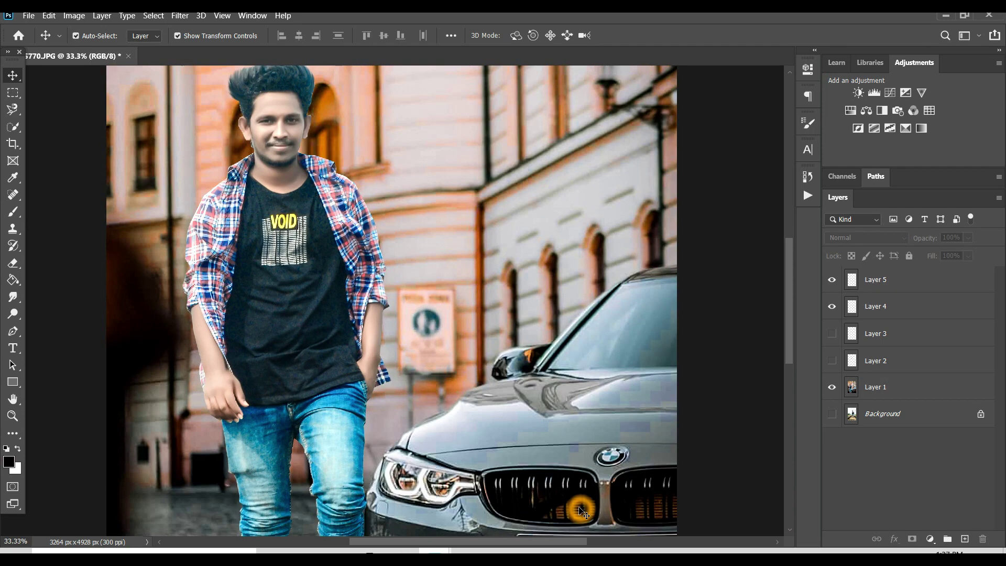
left_click_drag(663, 519, 546, 284)
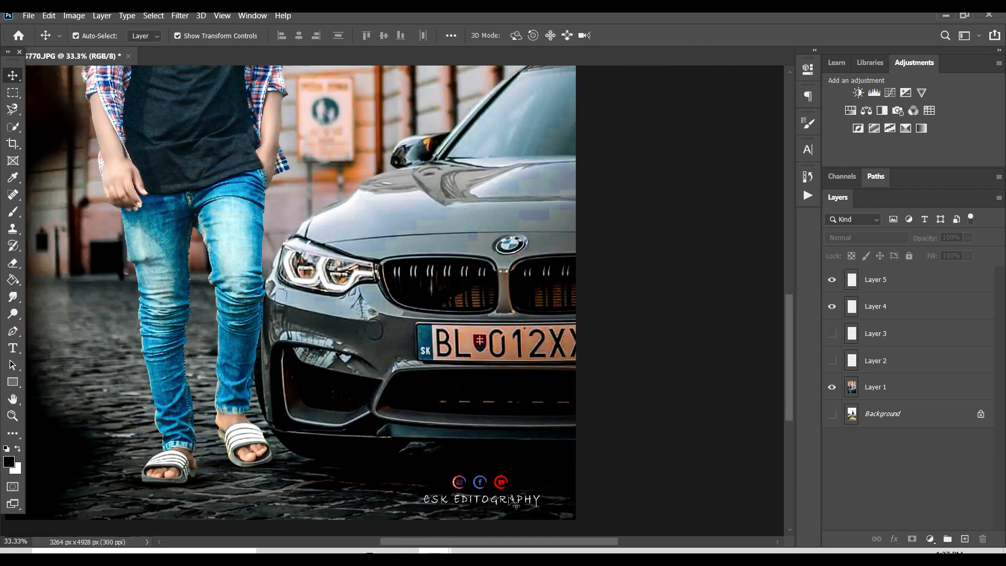
left_click(504, 485)
left_click_drag(423, 496, 415, 497)
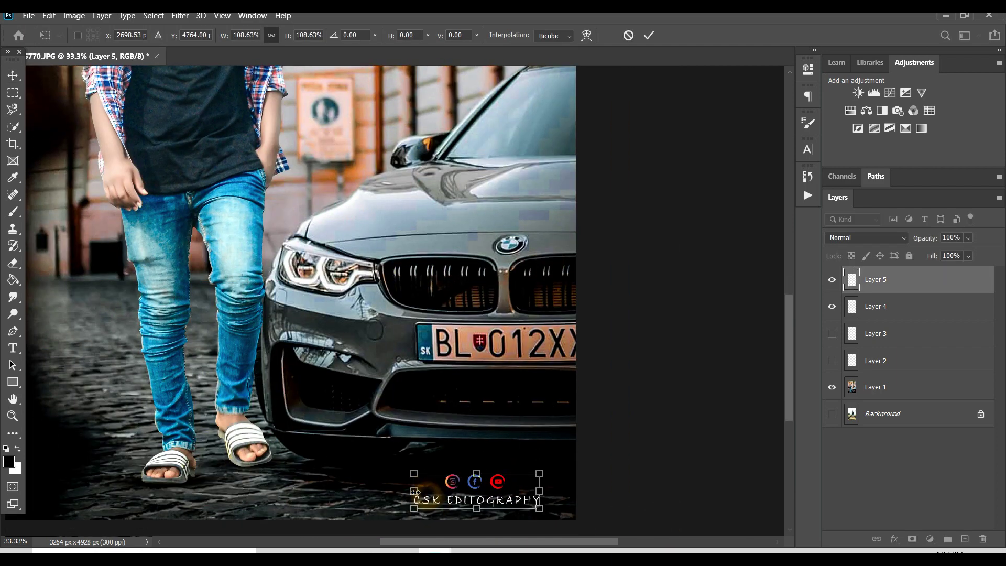
left_click(605, 502)
key("ctrl+minus")
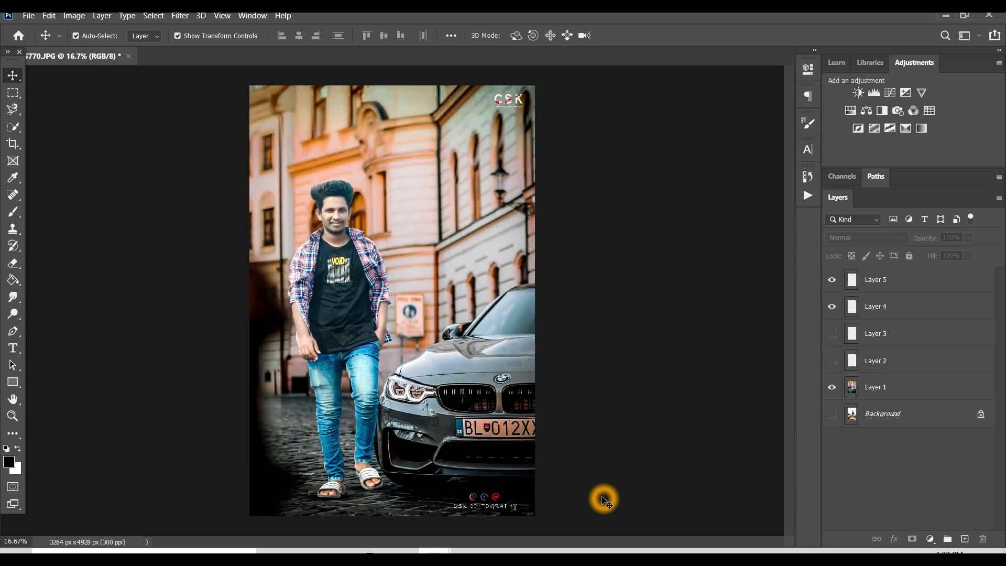
Step: Merge the visible layers into a single Layer 5
left_click(878, 278)
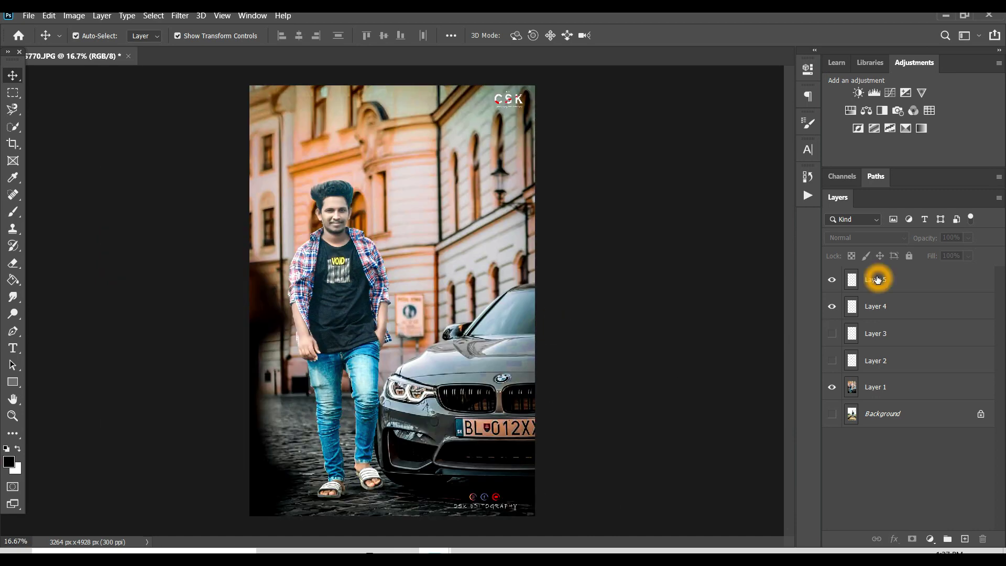
right_click(880, 279)
left_click(734, 394)
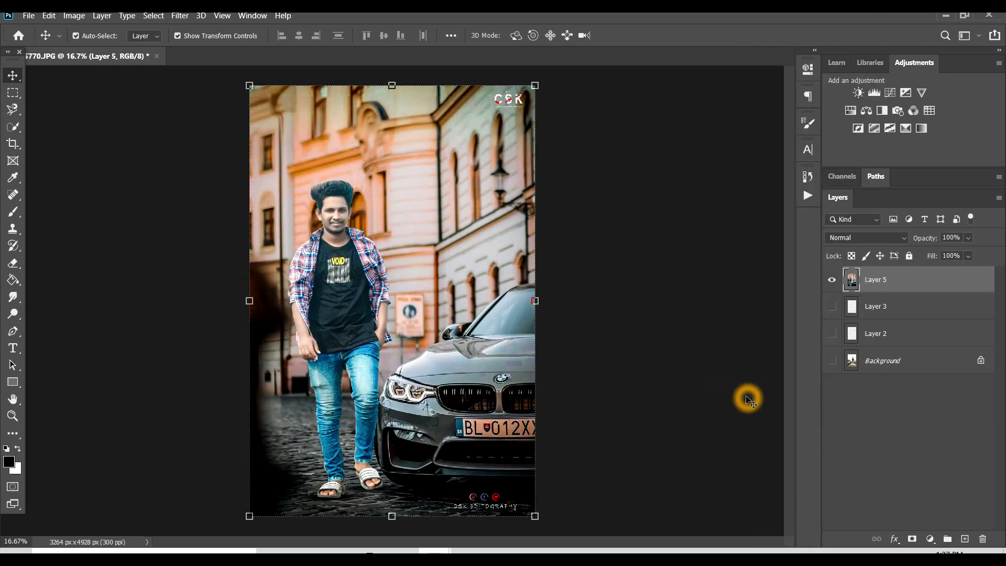
Step: Delete the hidden extra logo layers, Layer 3 and Layer 2
left_click(869, 317)
right_click(854, 313)
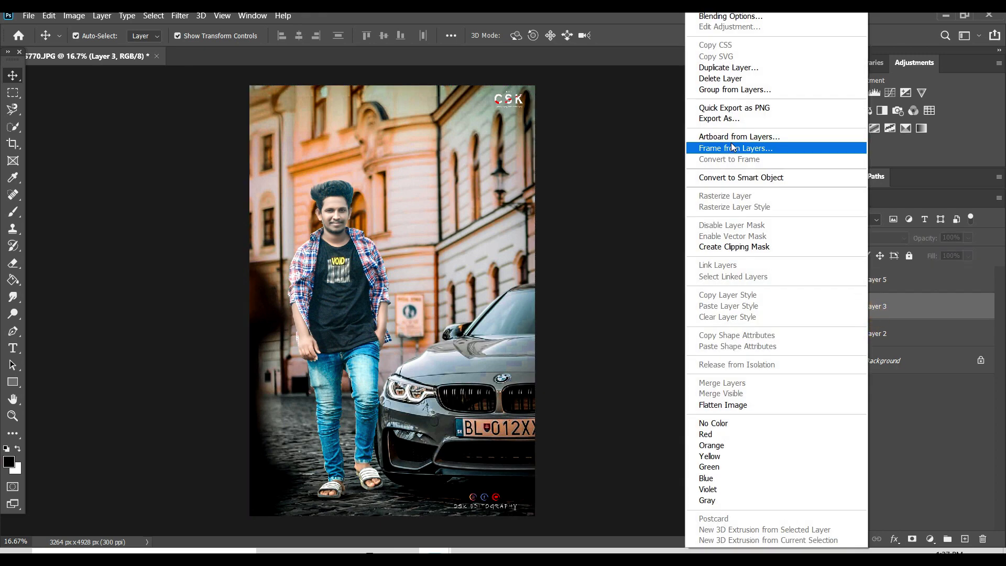
left_click(731, 75)
key("Return")
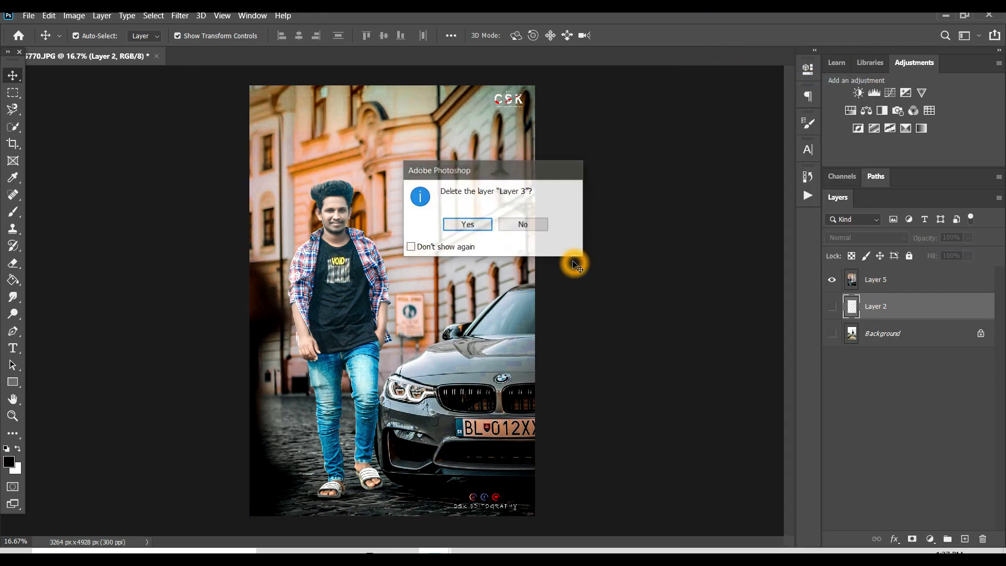
right_click(932, 307)
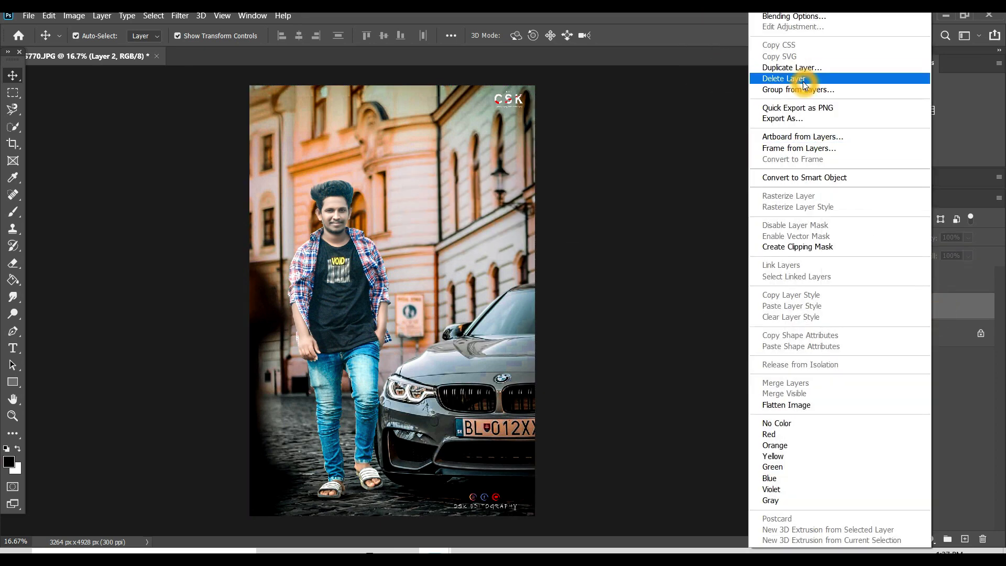
left_click(804, 78)
Step: Toggle layer visibility to compare the finished composite against the original Background photo
left_click(832, 306)
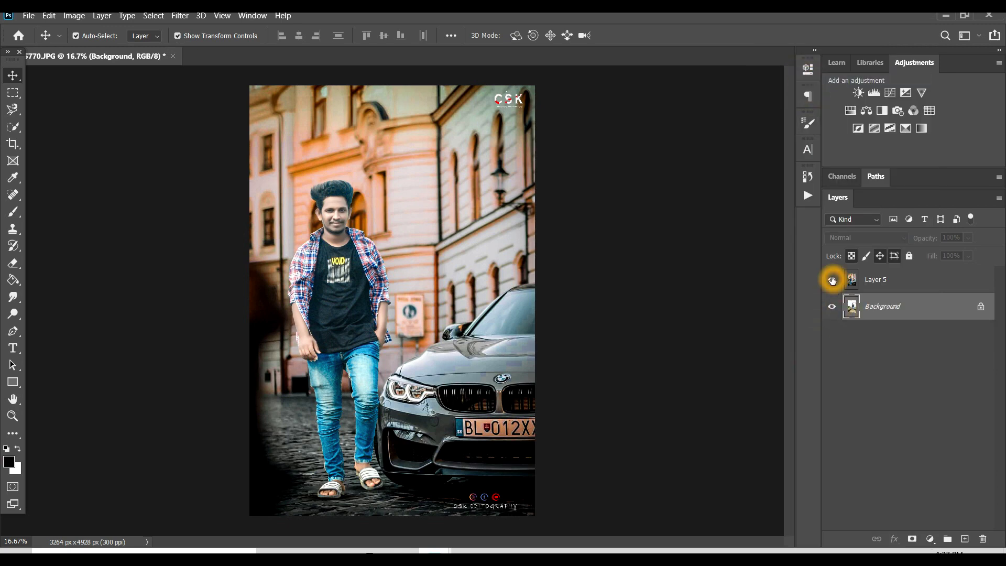
left_click(831, 280)
left_click(833, 281)
left_click(832, 280)
left_click(833, 550)
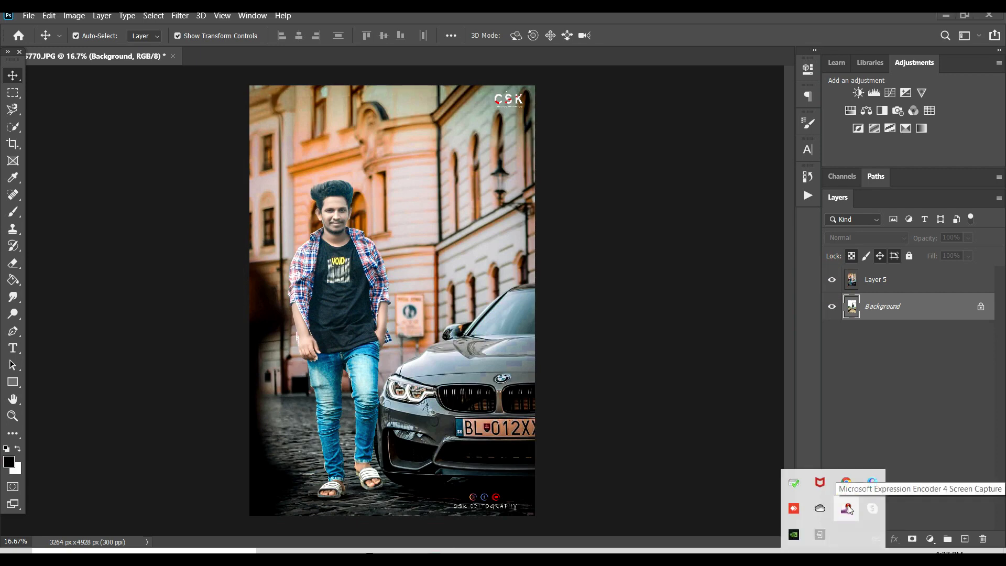
right_click(847, 519)
left_click(806, 462)
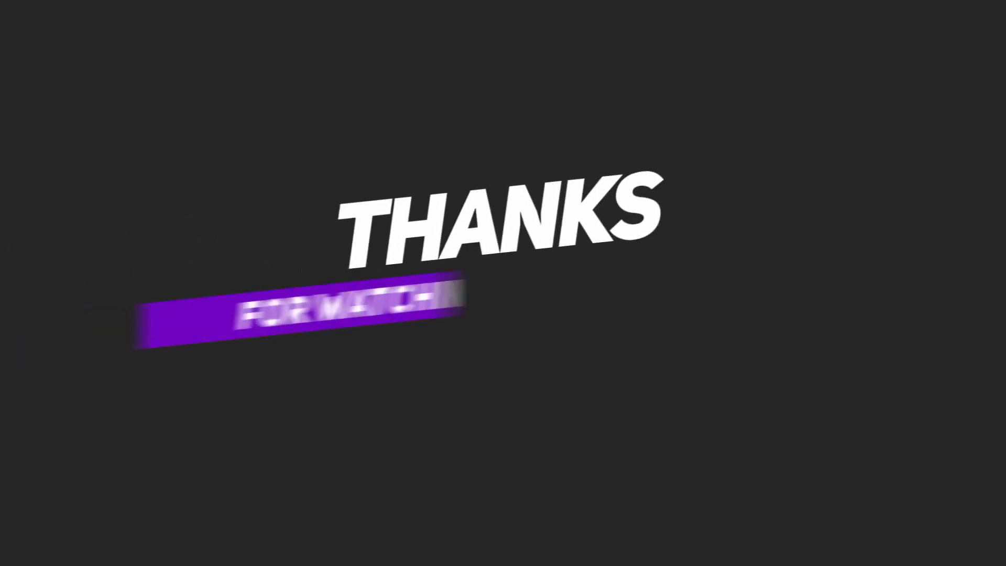